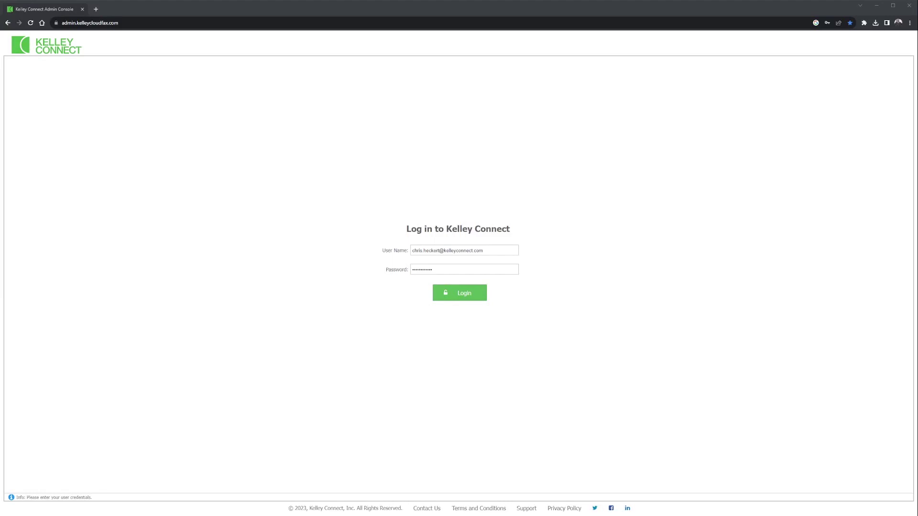
Log in to the admin console with the saved administrator credentials.
left_click(461, 293)
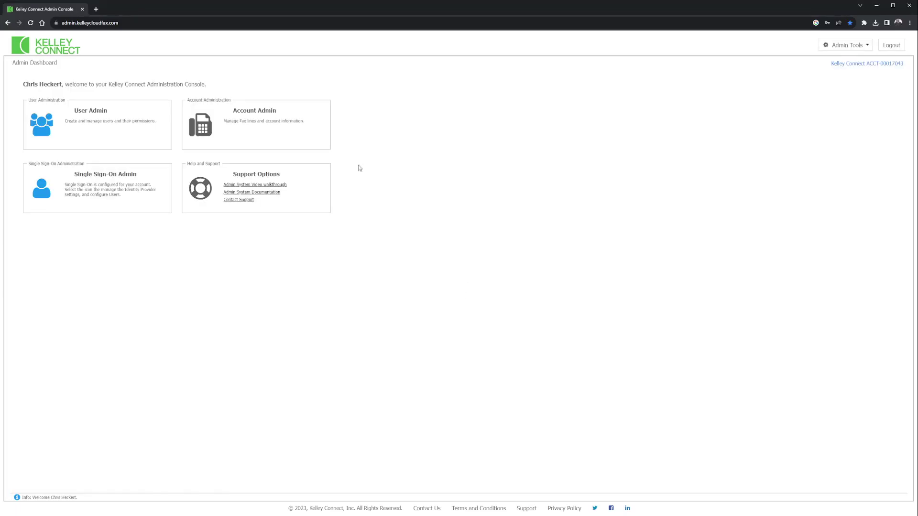
Go to User Admin and show page 2 of the By Fax Line list, entries 21–28.
left_click(92, 115)
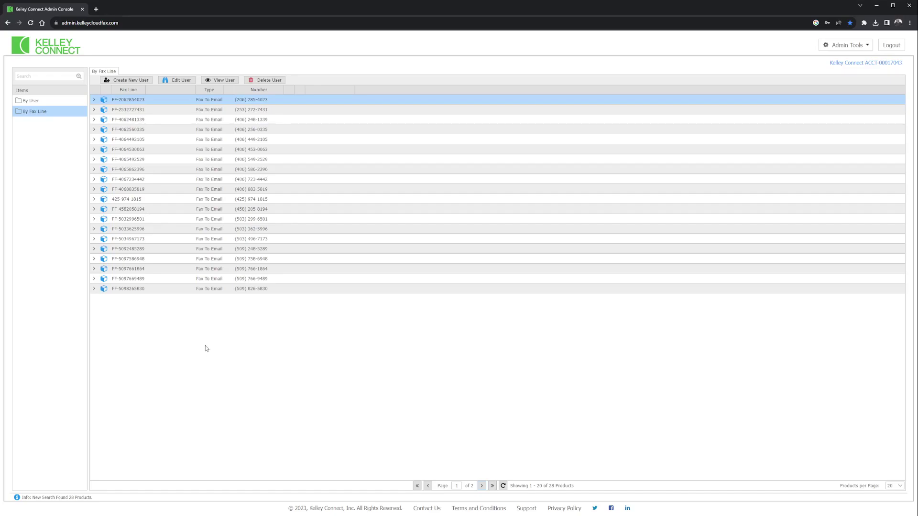
left_click(482, 486)
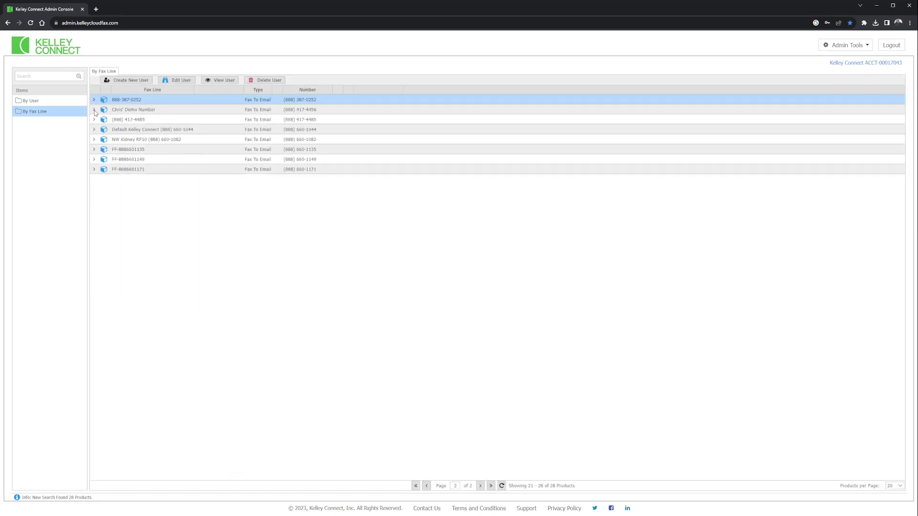
Expand the demo fax line to see its users, then switch to the By User list.
left_click(94, 110)
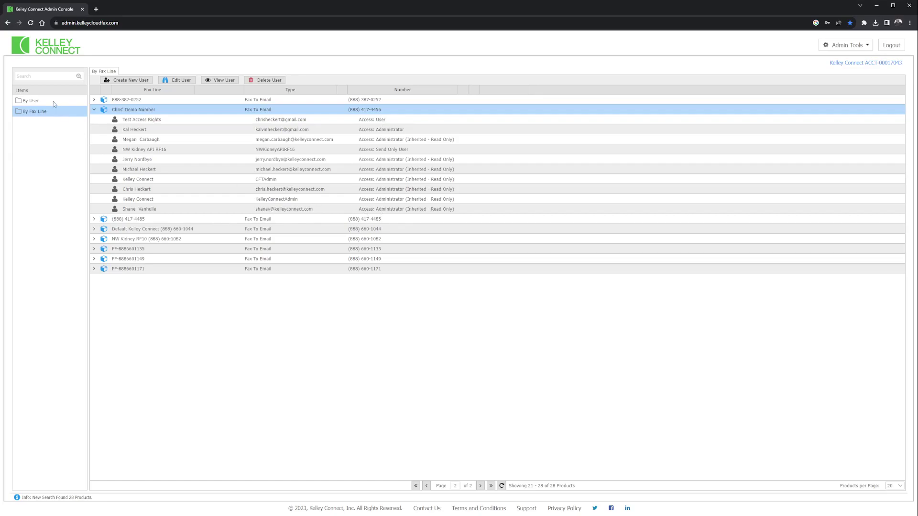
left_click(36, 101)
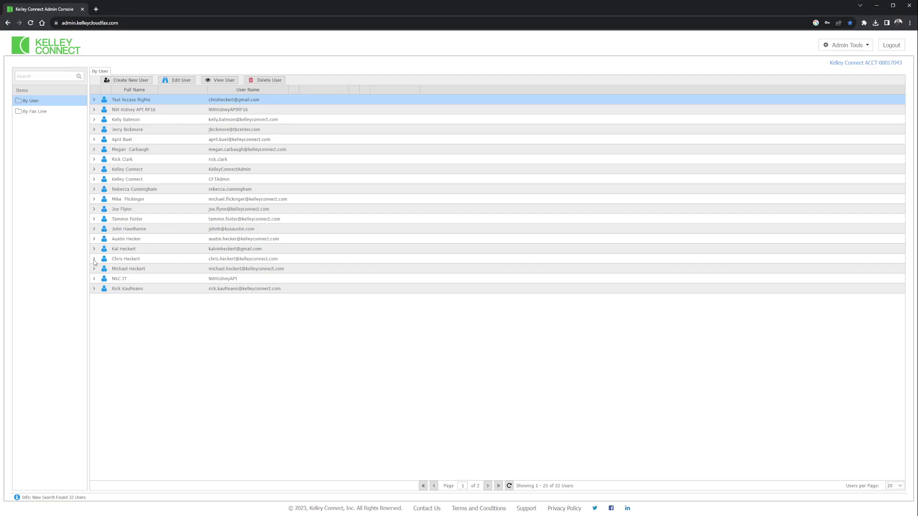
Expand an administrator and another user to review their assigned fax-to-email lines.
left_click(93, 259)
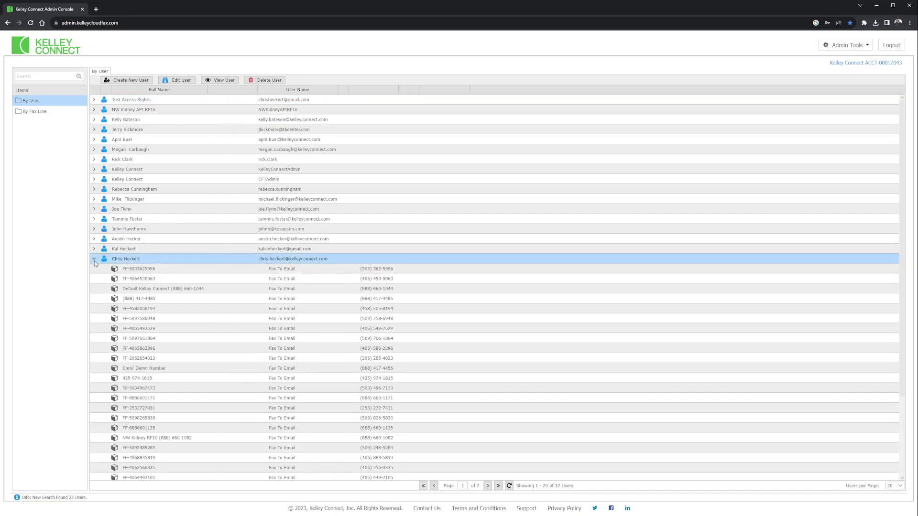
scroll(409, 306, "down", 3)
scroll(408, 308, "down", 2)
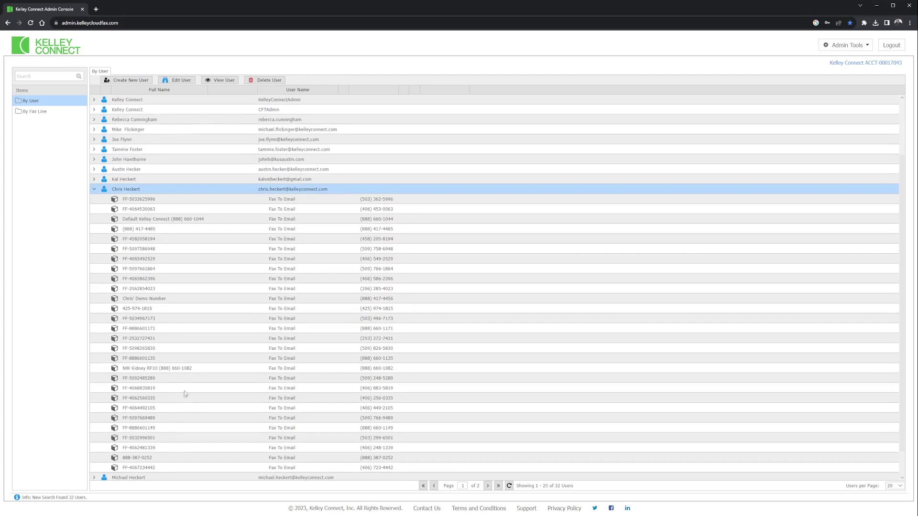
scroll(187, 390, "up", 5)
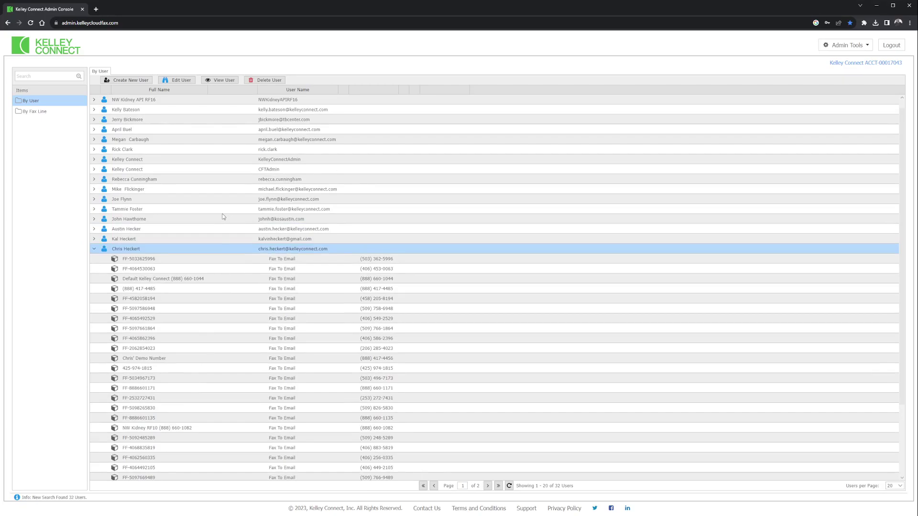
scroll(222, 216, "down", 1)
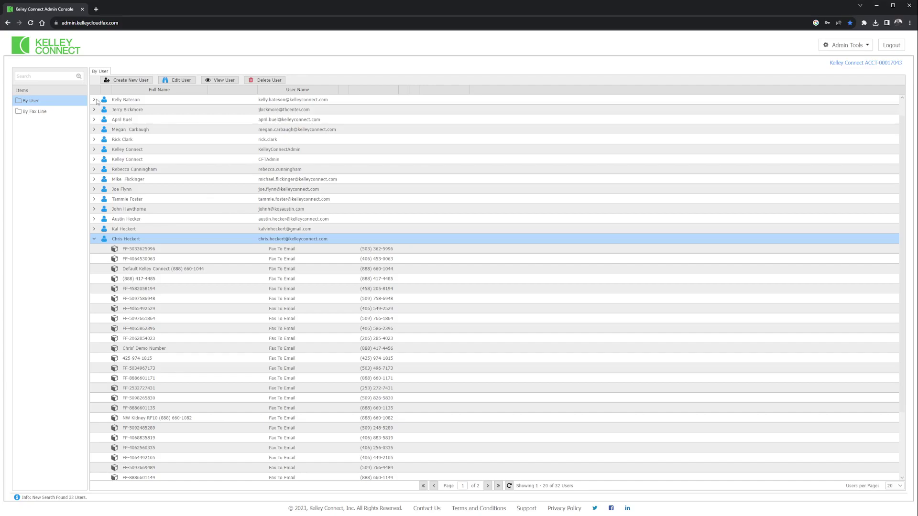
left_click(94, 101)
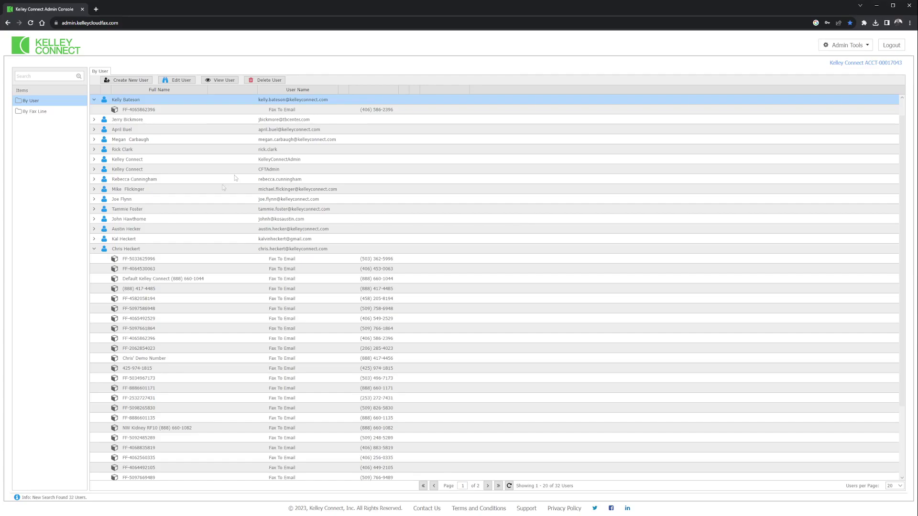
left_click(145, 249)
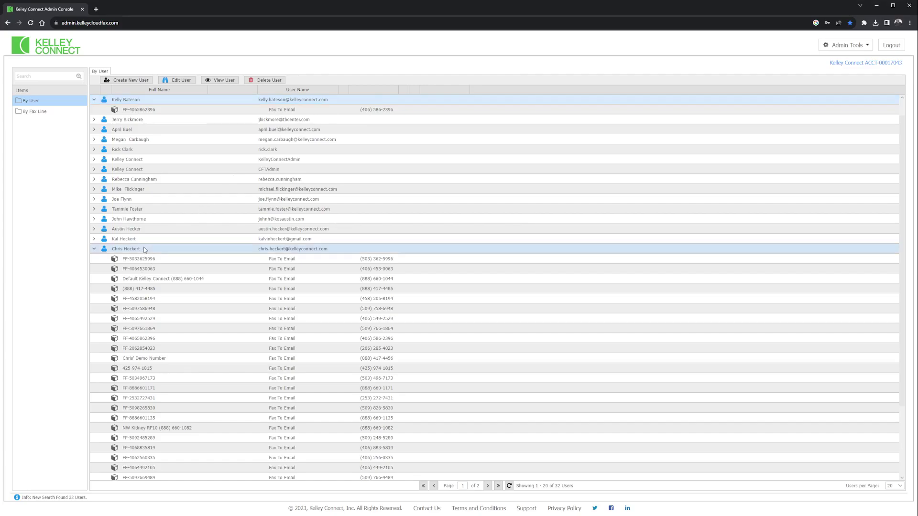
Start a new user login with the user's full name, title Barbarian, company CrushEm Org and e-mail.
left_click(127, 82)
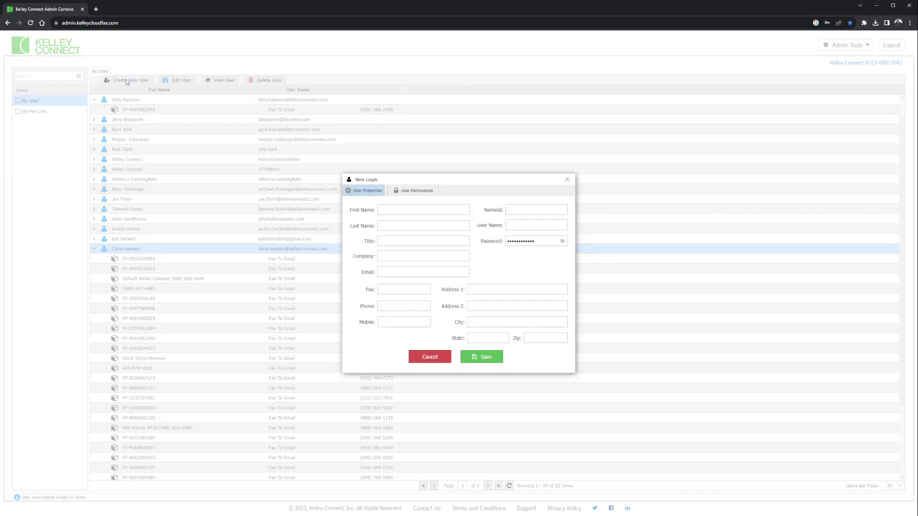
left_click(408, 210)
type("Hercules")
key("Tab")
type("Crusher")
key("Tab")
type("Barbarian")
key("Tab")
type("CrushEm Org")
key("Tab")
type("Herc")
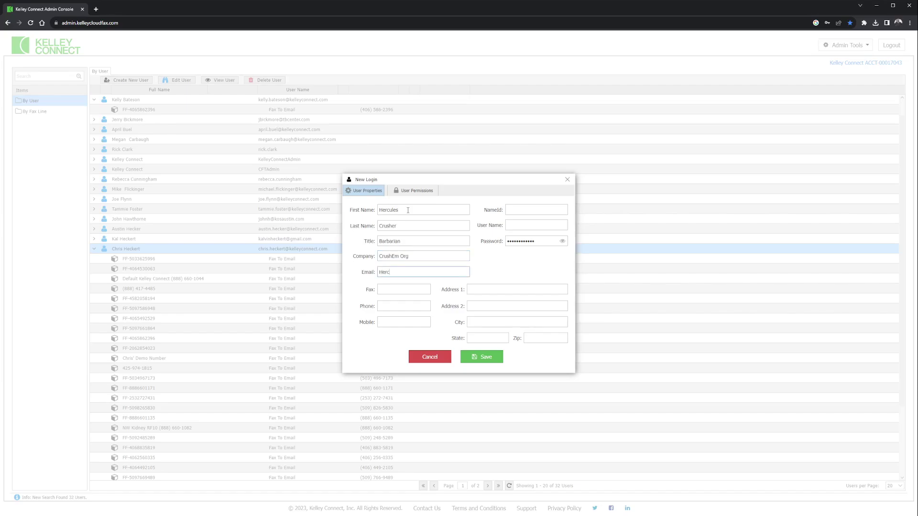
type("@crushem.org")
Fill in the user's fax, phone and mobile numbers, user name and password, and reveal the password.
key("Tab")
type("555")
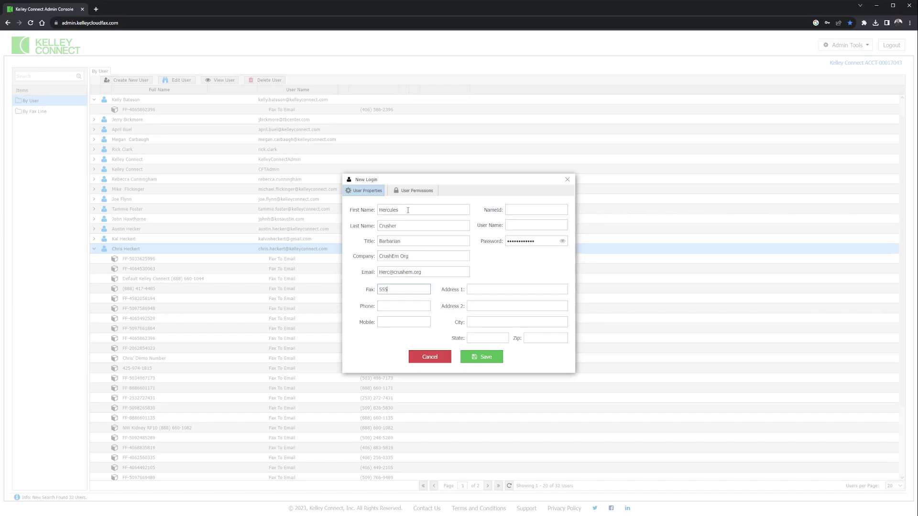
type(") 203-6541")
key("Tab")
type("5551234567")
key("Tab")
type("555) 123-9874")
key("Tab")
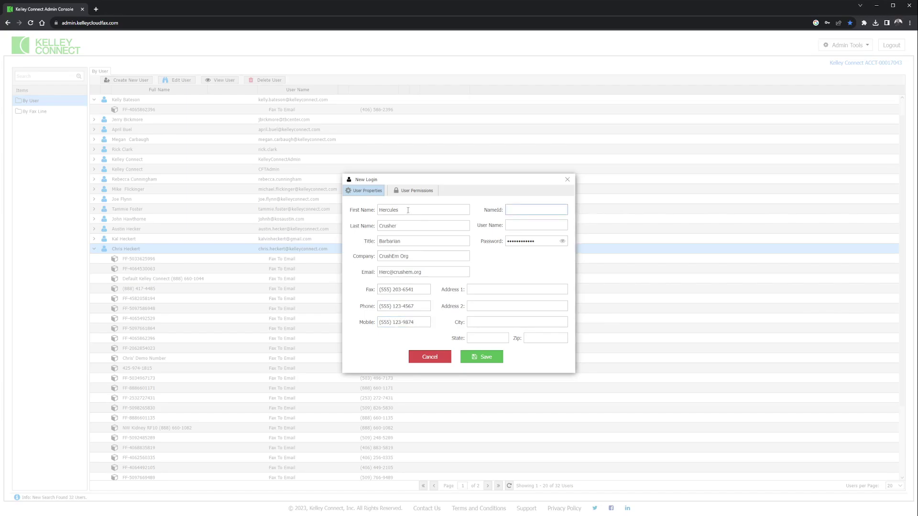
key("Tab")
type("Herc@crushem")
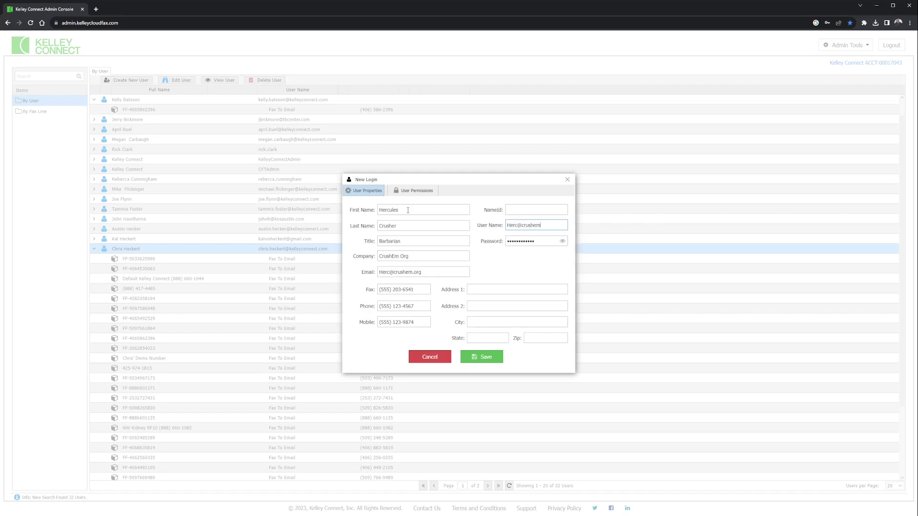
type(".org")
key("Tab")
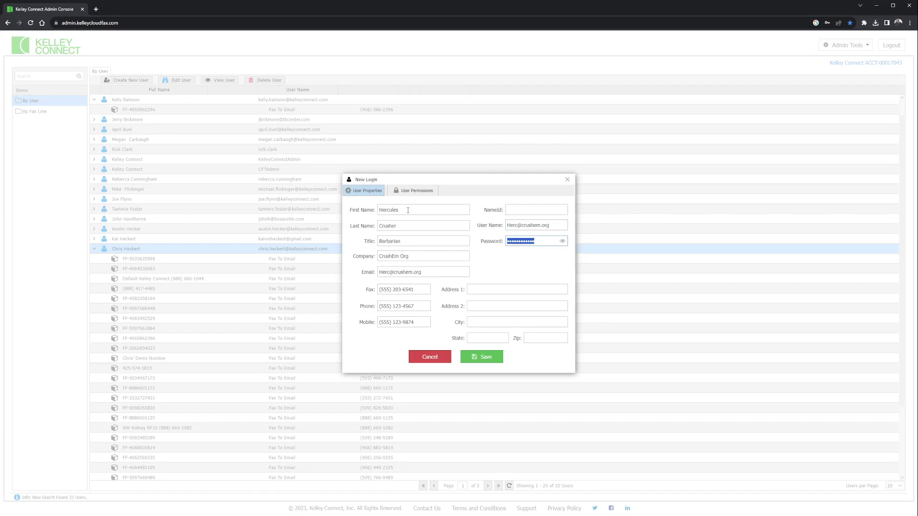
type("••••••")
left_click(564, 242)
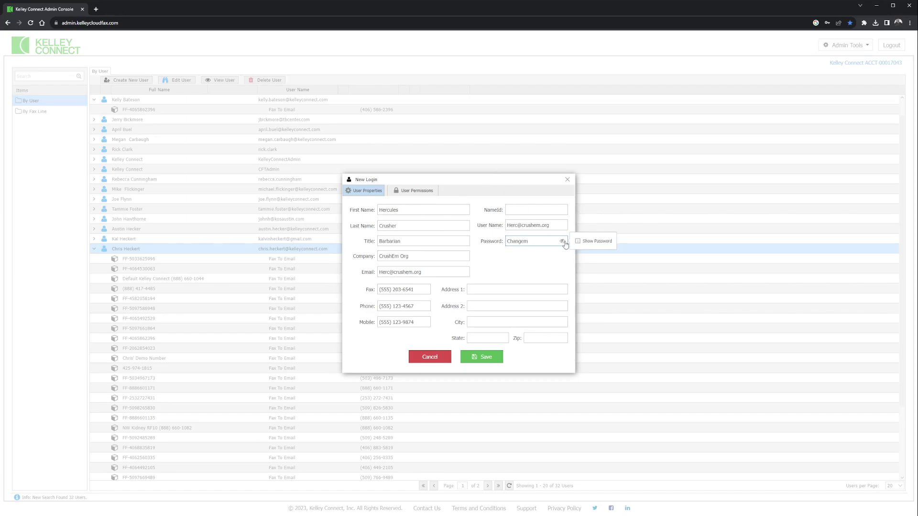
Enter the new user's street address, second address line, city and zip code.
left_click(472, 288)
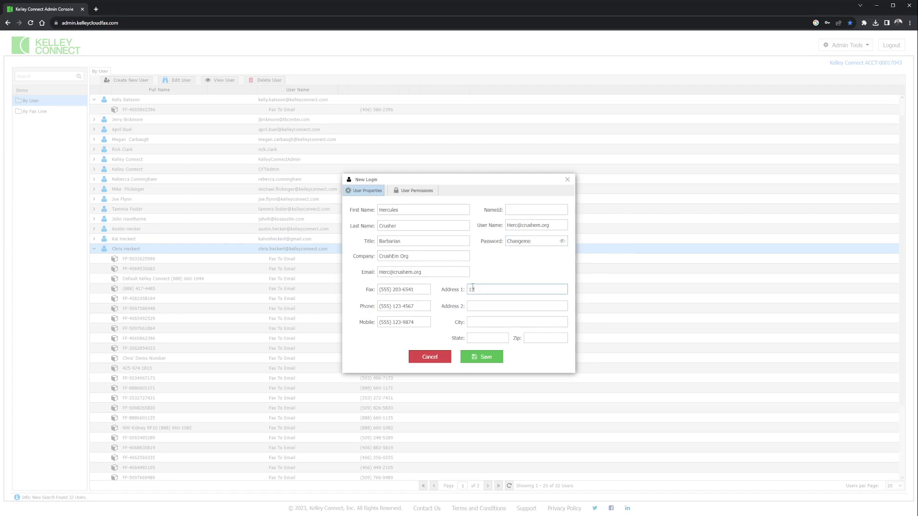
type("1234 NE Street")
key("Tab")
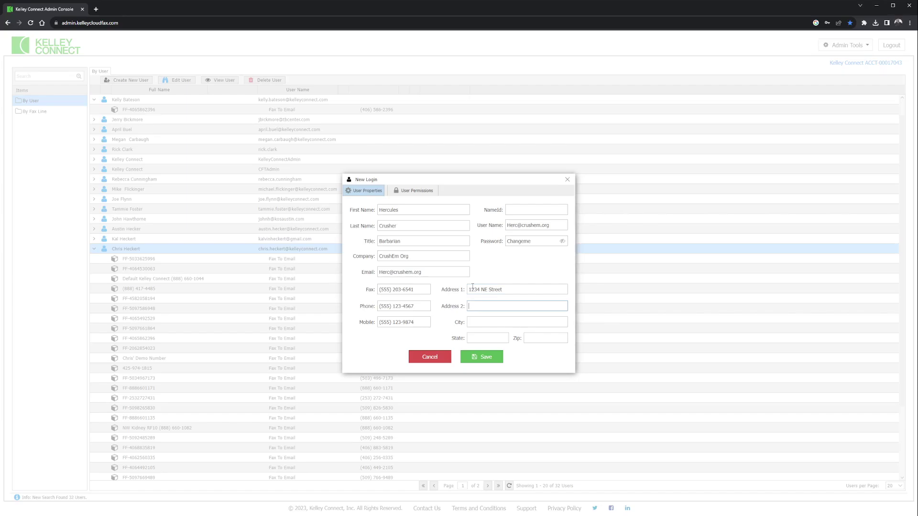
type("#456")
key("Tab")
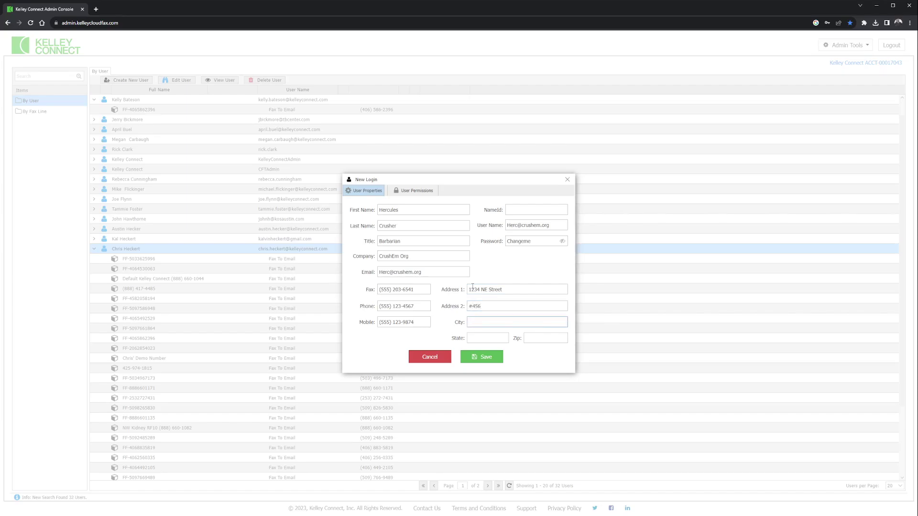
type("Anywhere")
key("Tab")
key("Tab")
type("98562")
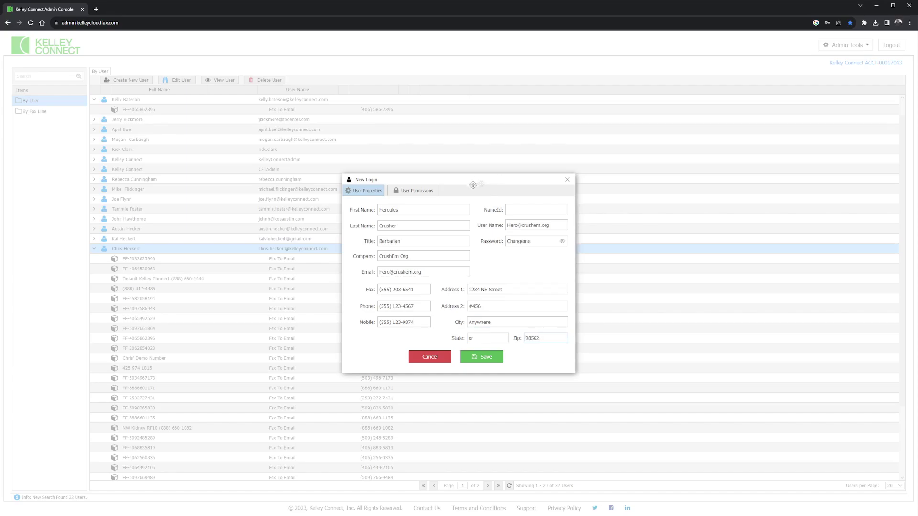
left_click(416, 192)
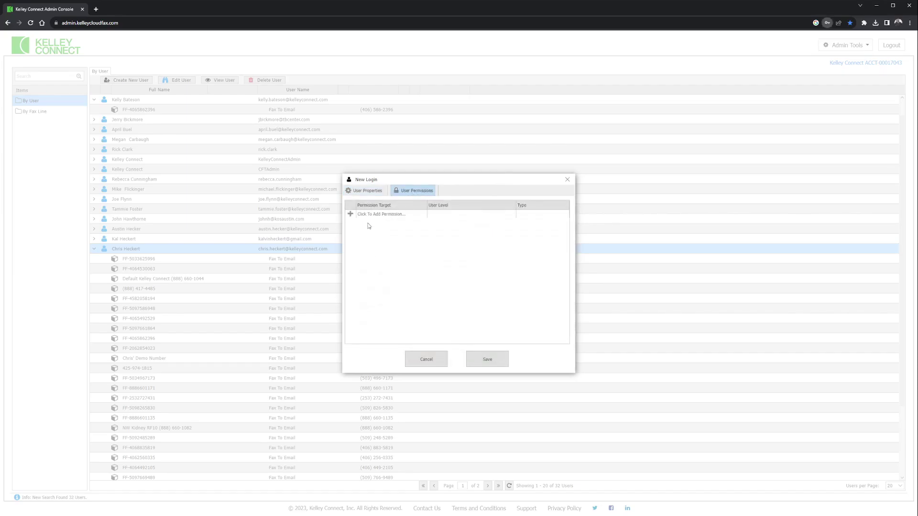
Start an account-level permission, review its access levels, and cancel it.
left_click(350, 216)
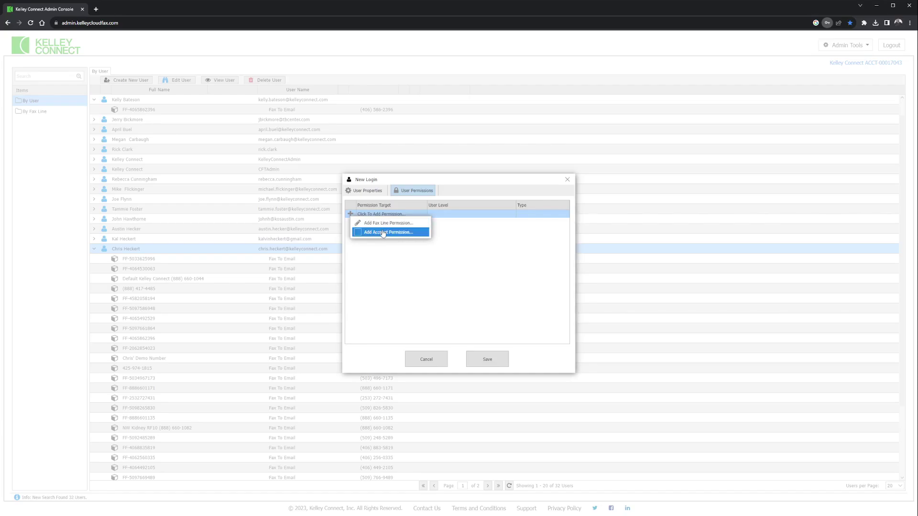
left_click(383, 233)
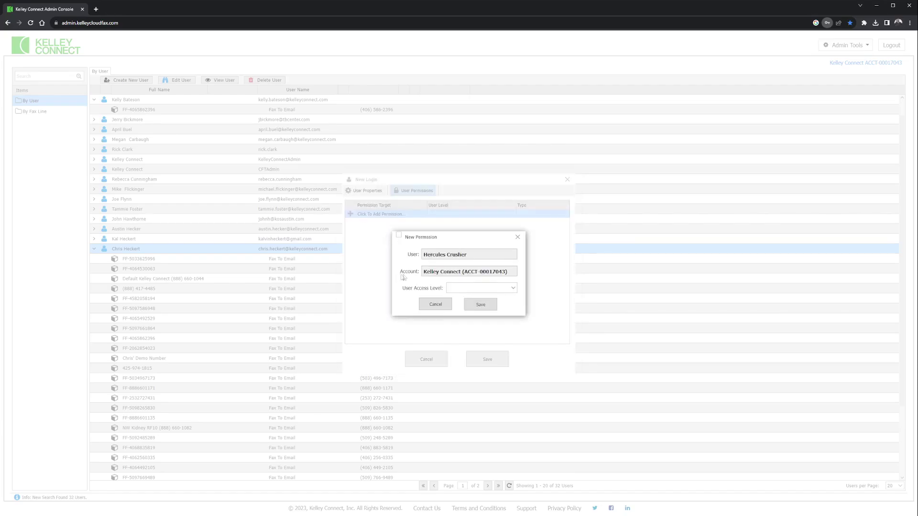
left_click(513, 288)
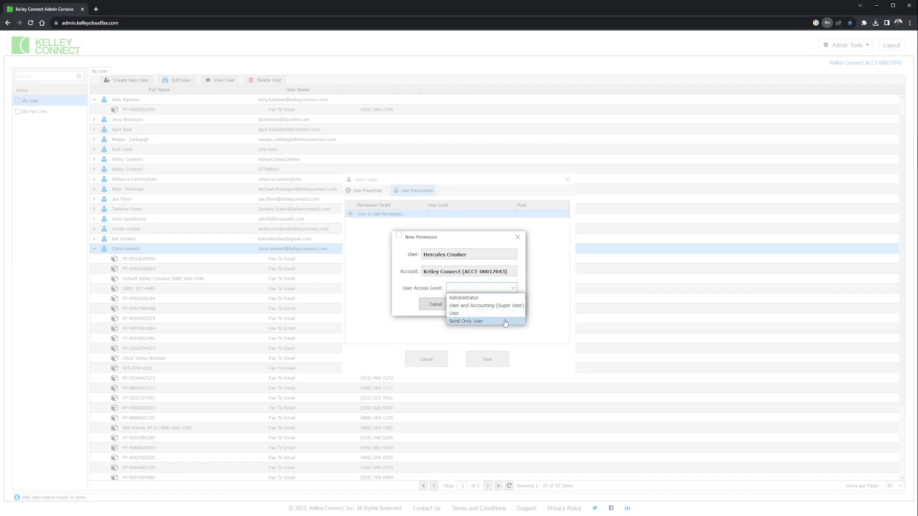
left_click(435, 304)
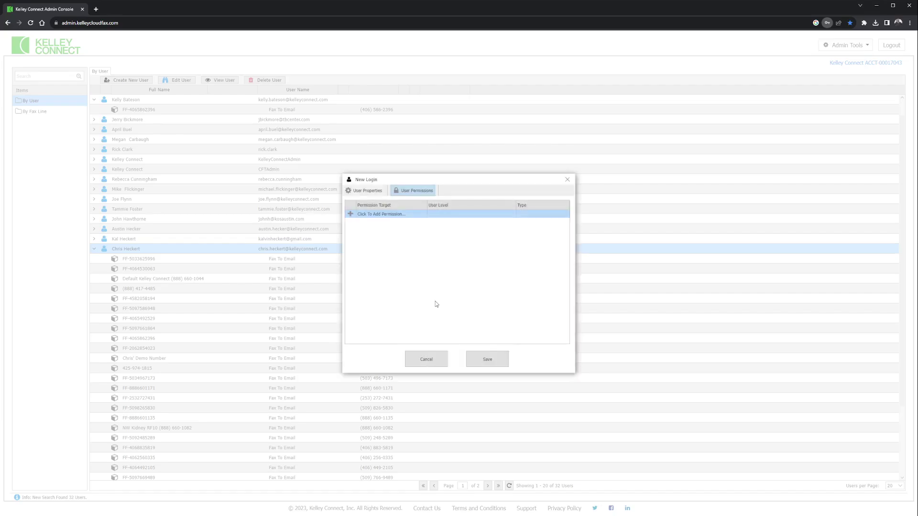
Add a fax line permission for the new user on the demo fax line.
left_click(351, 215)
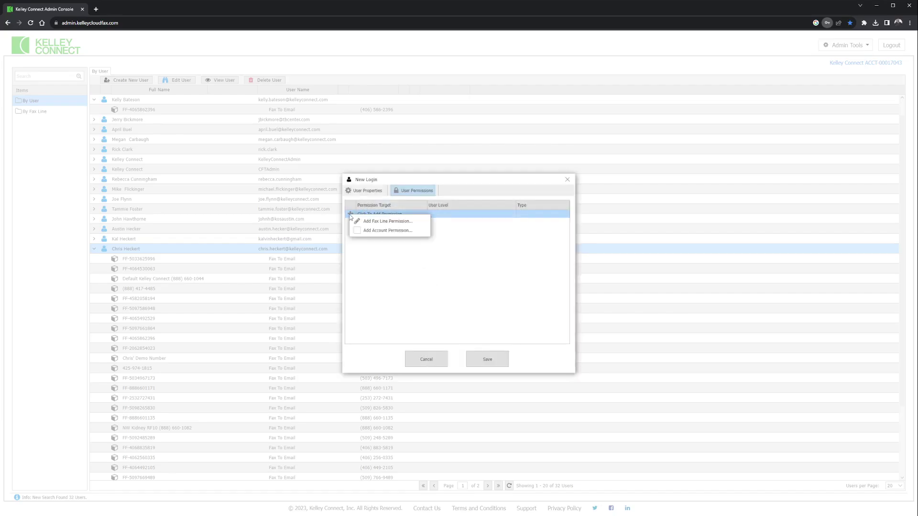
left_click(383, 222)
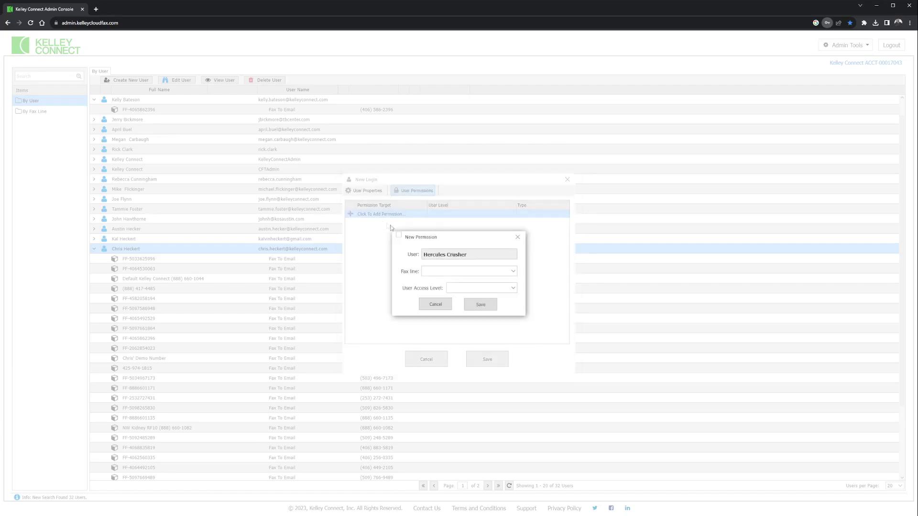
left_click(513, 272)
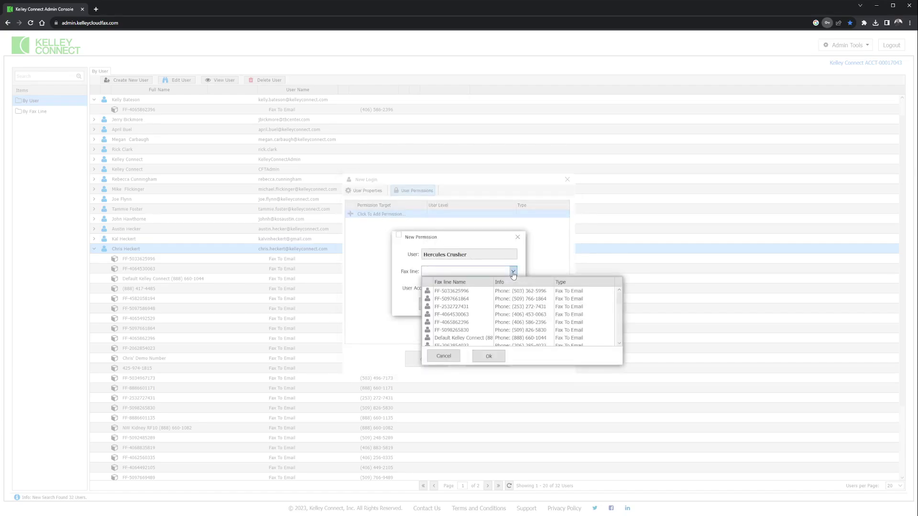
scroll(485, 338, "down", 2)
left_click(477, 329)
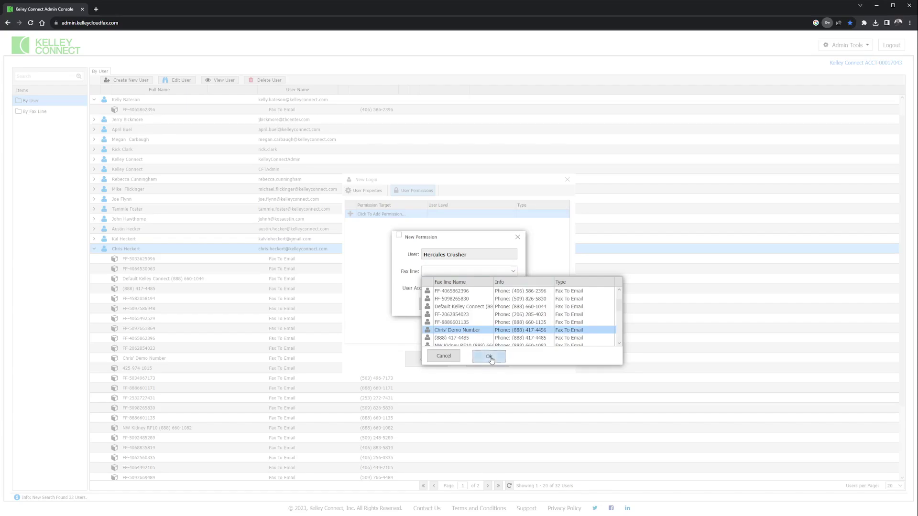
left_click(490, 357)
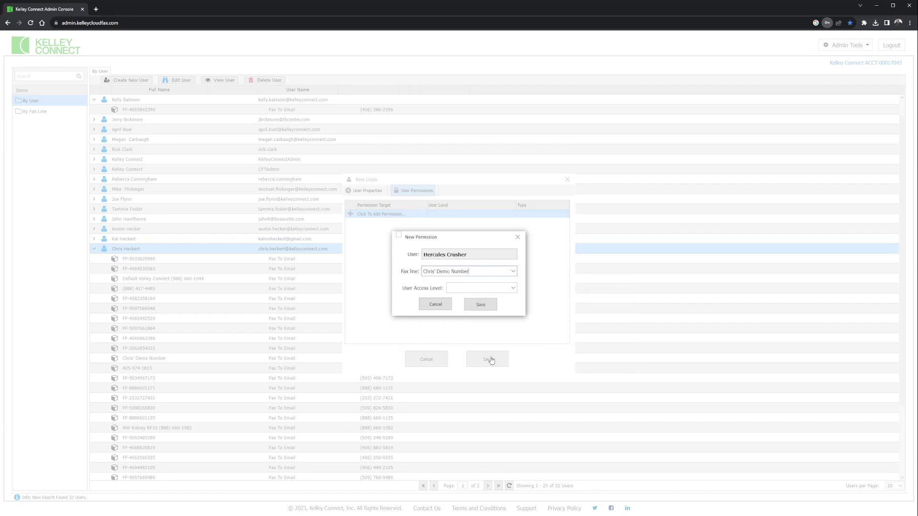
Set the permission's access level to User, save it, and save the new login.
left_click(513, 288)
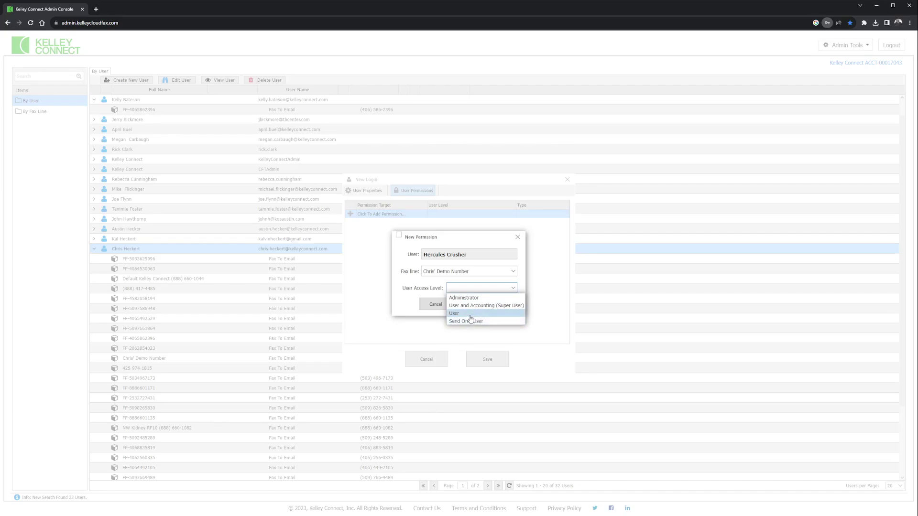
left_click(471, 315)
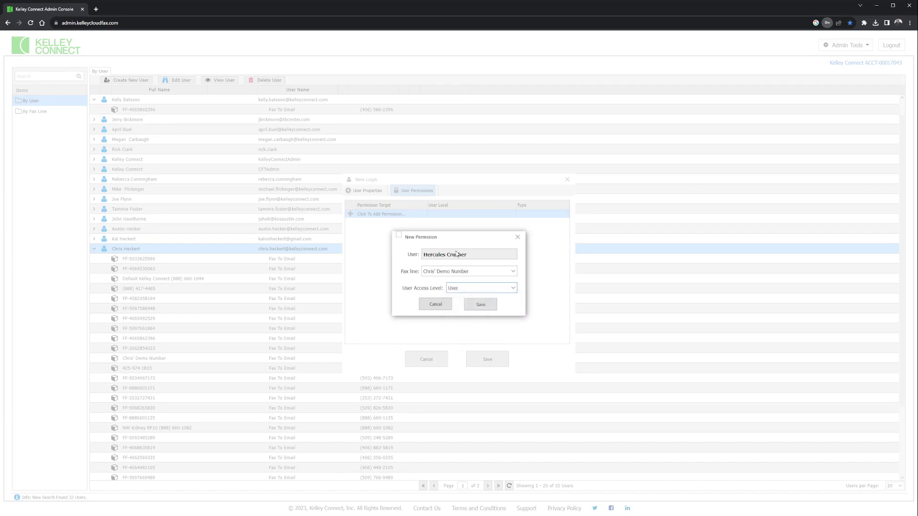
left_click(484, 307)
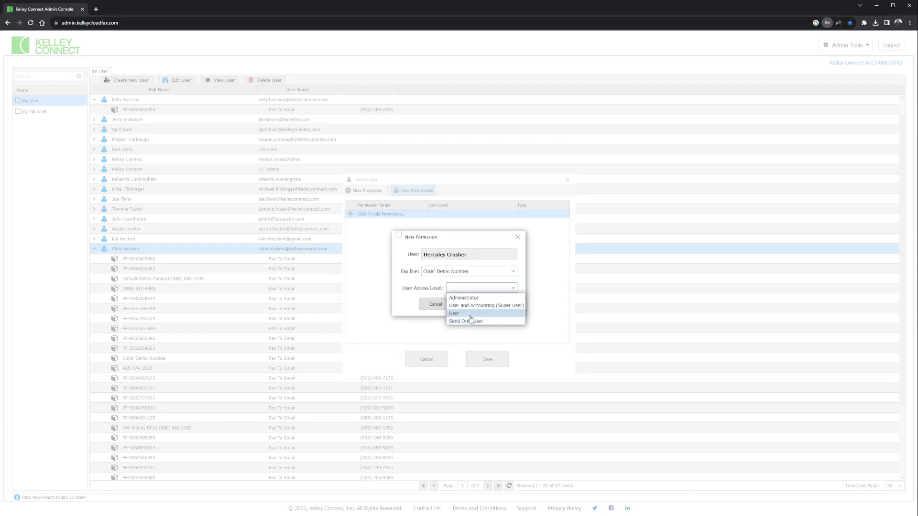
left_click(469, 317)
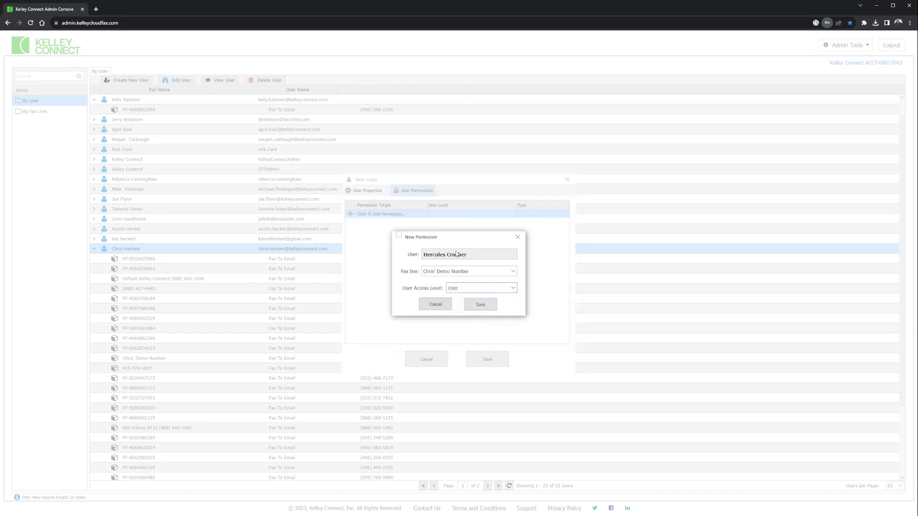
left_click(481, 305)
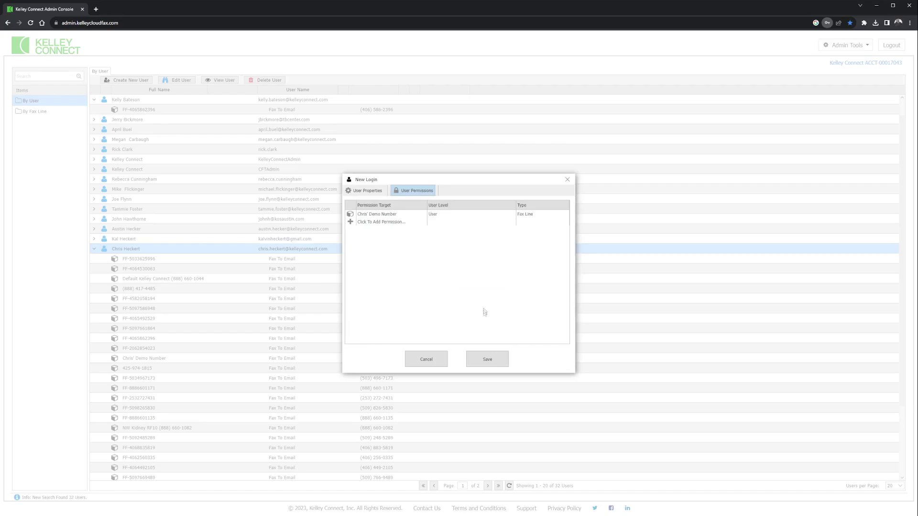
left_click(490, 361)
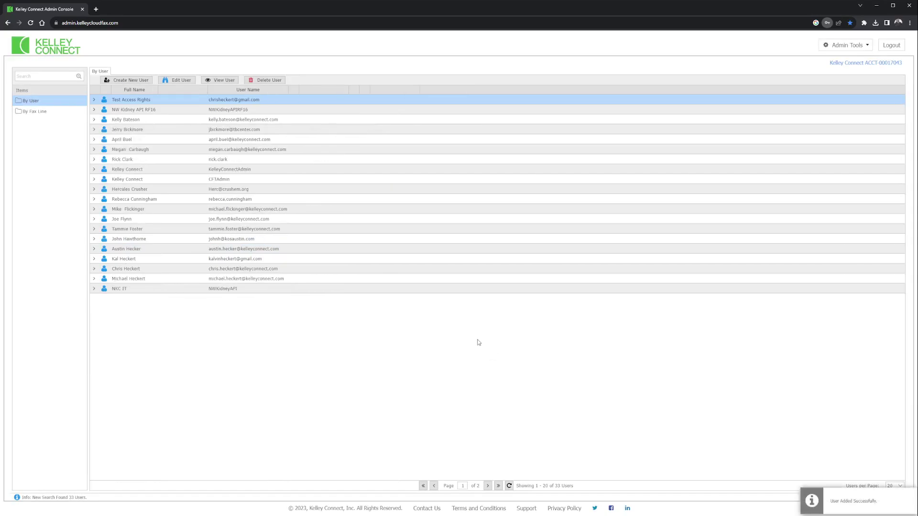
Verify the new user appears under the demo fax line, then open the Account settings page.
left_click(95, 191)
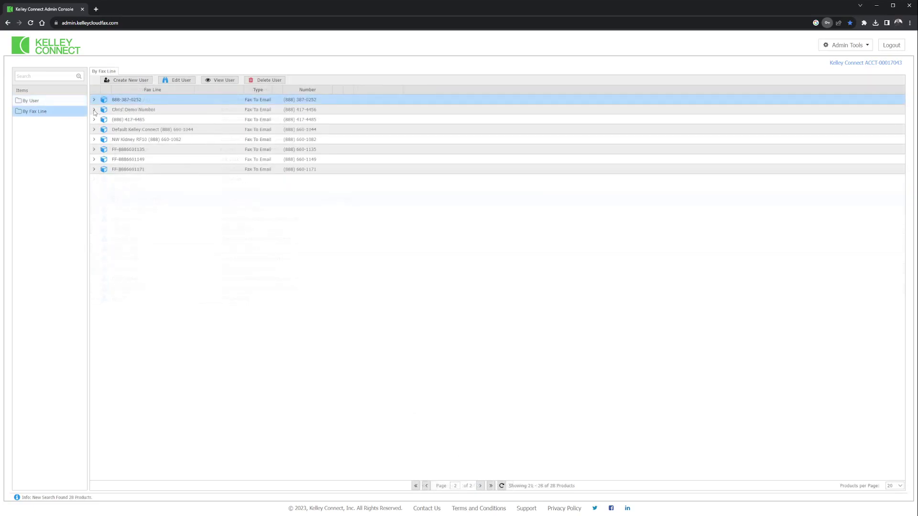
left_click(94, 110)
left_click(153, 222)
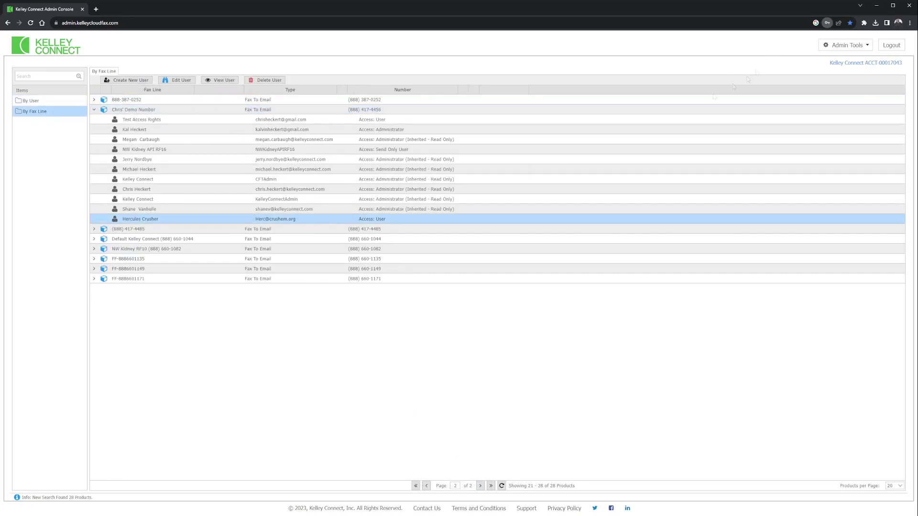
left_click(859, 46)
left_click(844, 79)
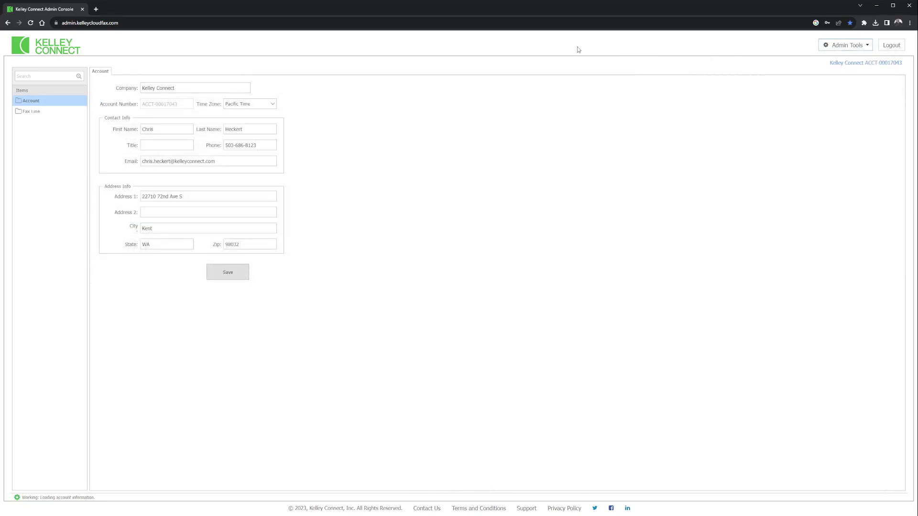
Find the demo fax line on page 2 of the Fax Line list and open it for editing.
left_click(30, 112)
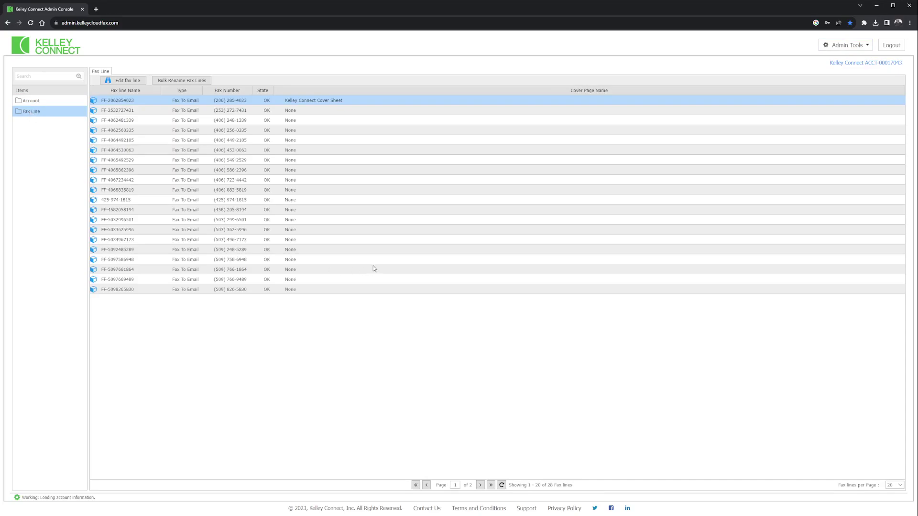
left_click(480, 485)
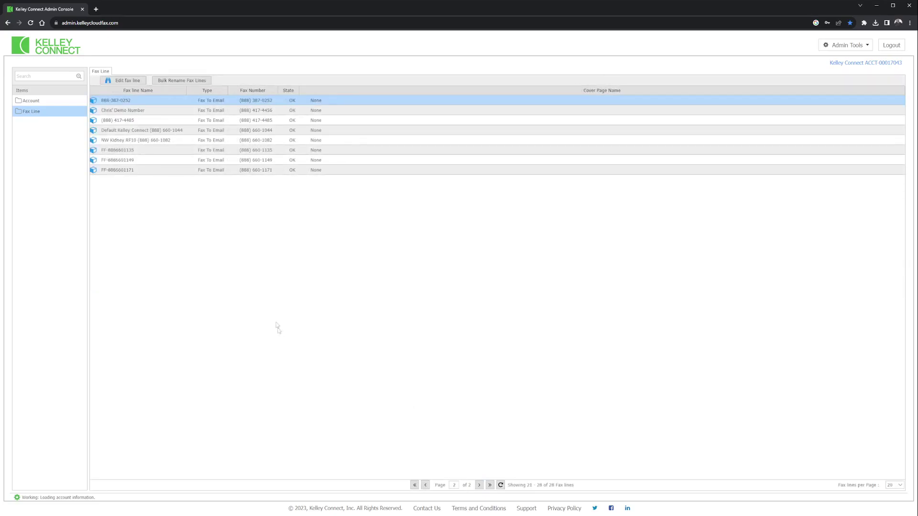
left_click(145, 112)
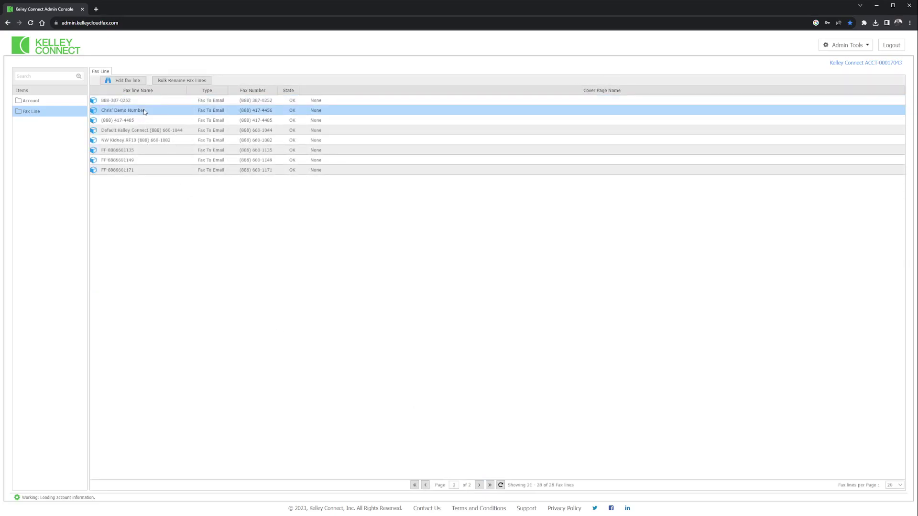
left_click(123, 81)
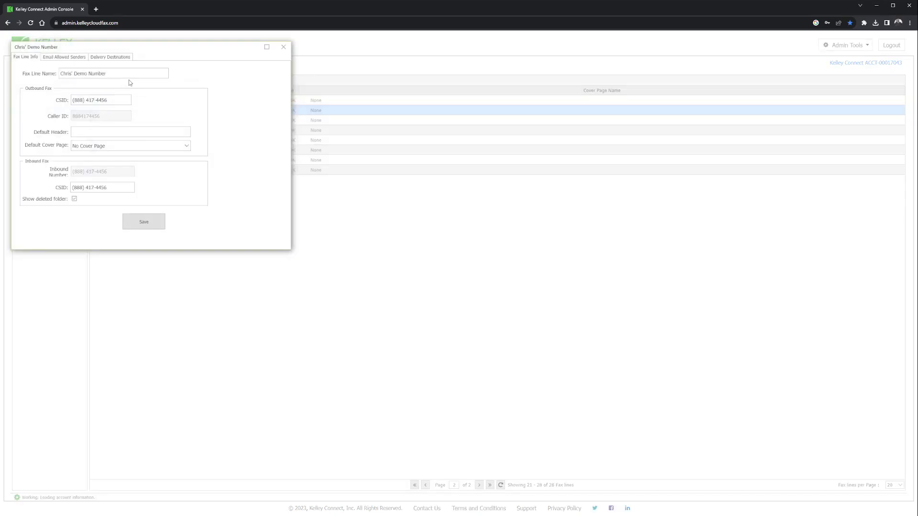
Select the fax line name and the outbound CSID number in the line's info settings.
left_click(62, 74)
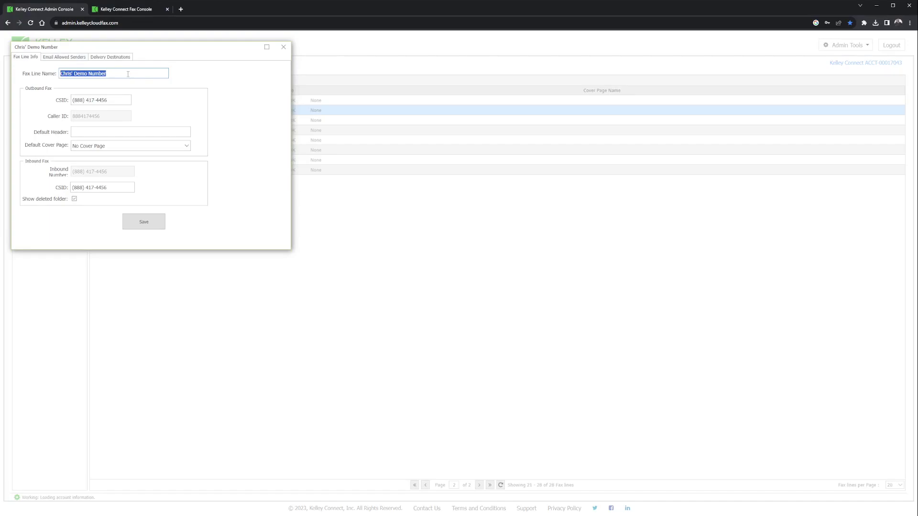
left_click(116, 100)
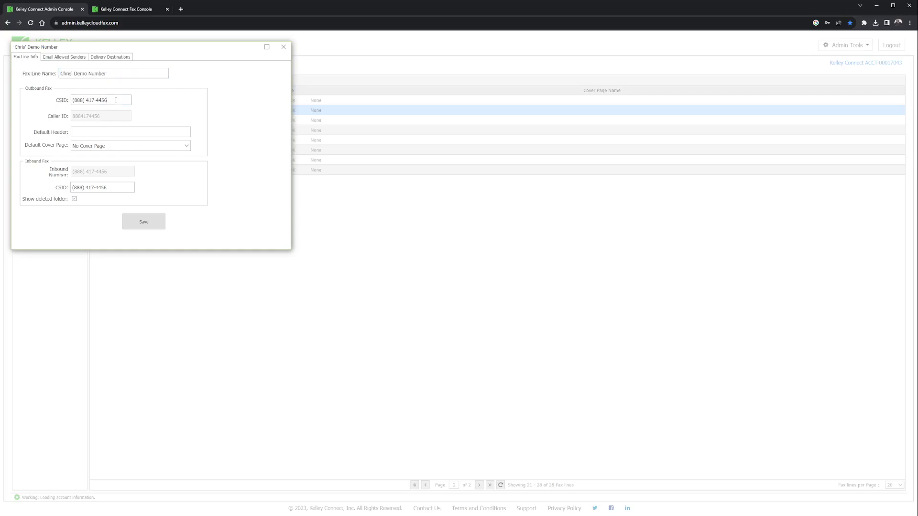
left_click_drag(110, 100, 58, 102)
Set the default cover page to Acme Org, check the inbound CSID, and view Email Allowed Senders.
left_click(187, 147)
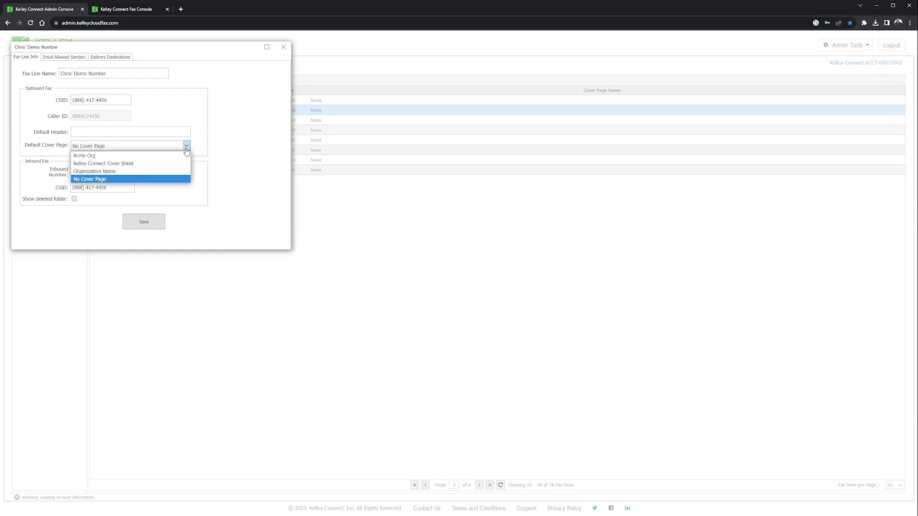
left_click(118, 157)
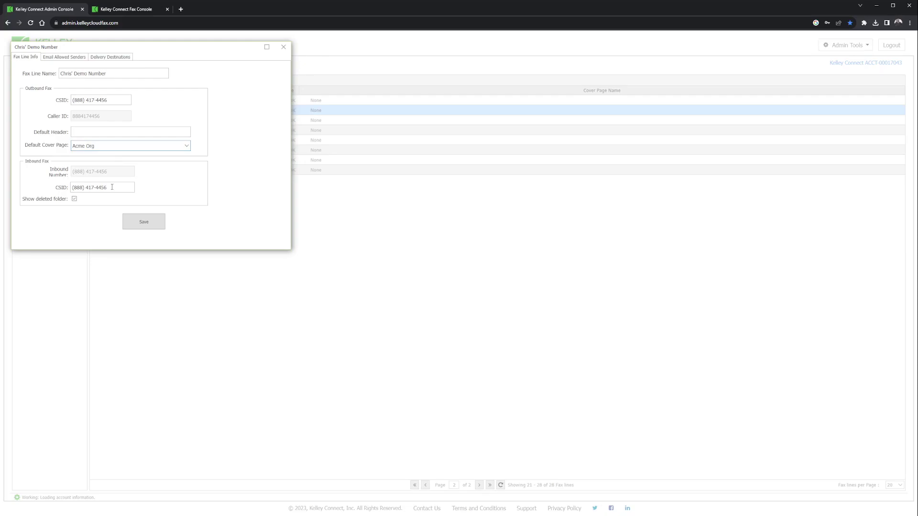
left_click_drag(112, 187, 65, 192)
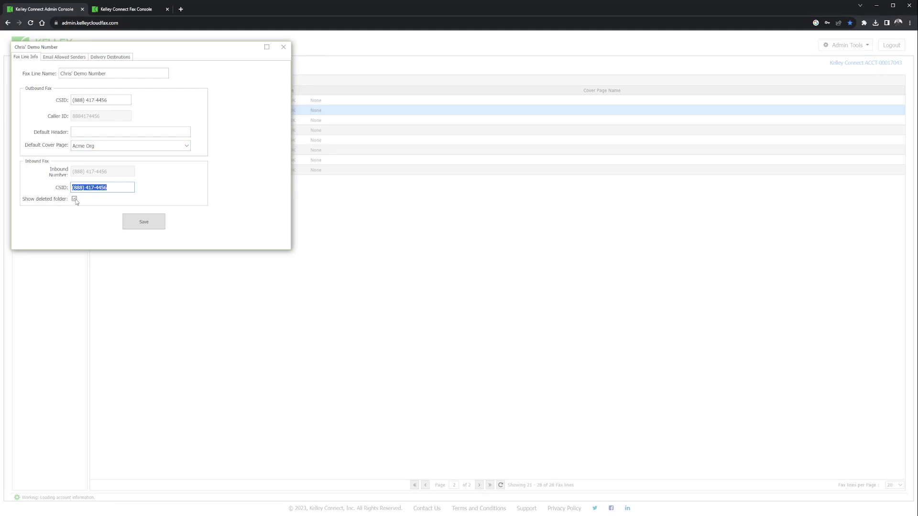
left_click(63, 58)
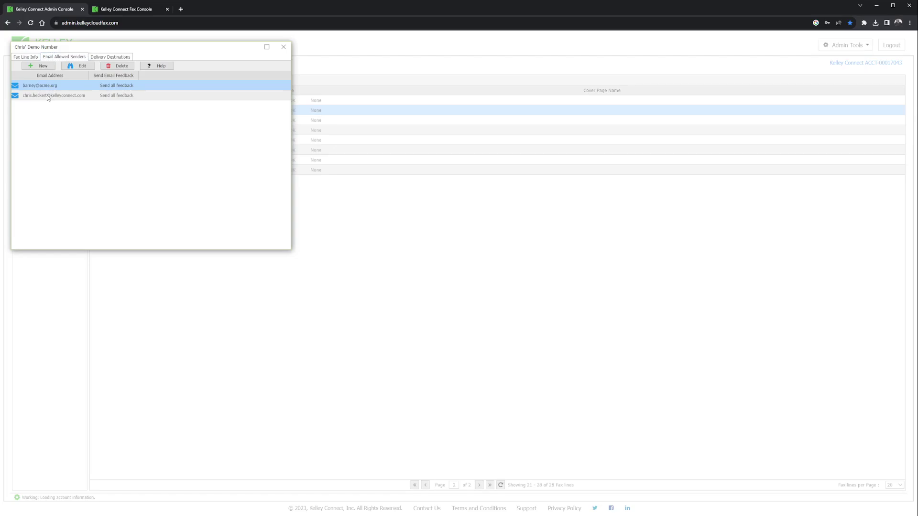
left_click(49, 95)
left_click(52, 87)
Inspect both email and both FTP destinations, including ftp.westfax.com, then close the fax line settings.
left_click(116, 58)
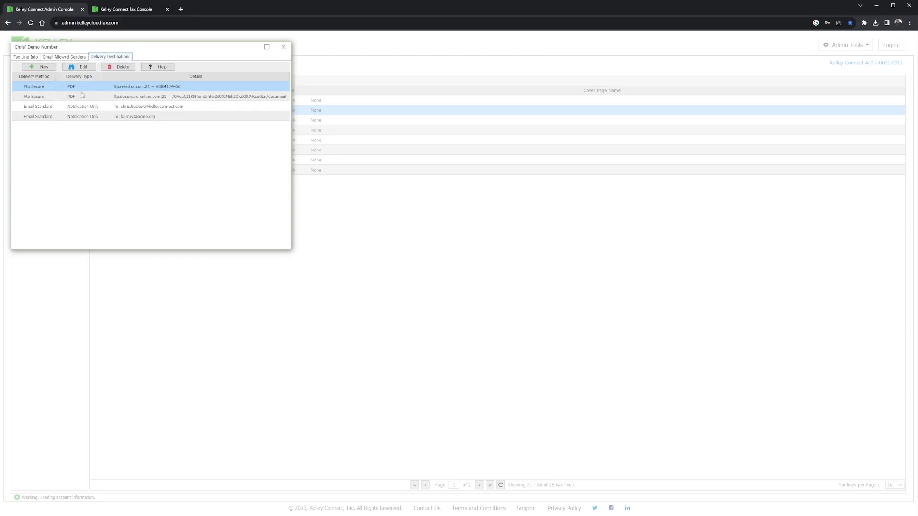
left_click(40, 108)
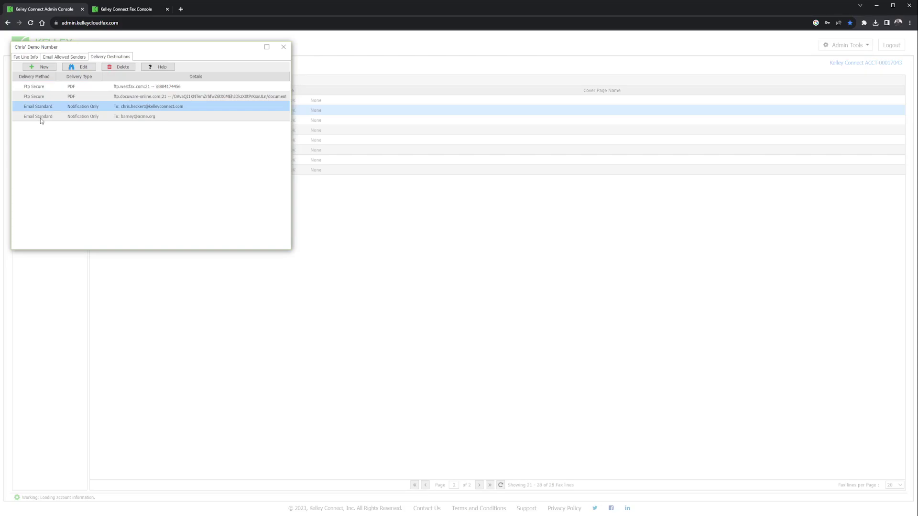
left_click(41, 120)
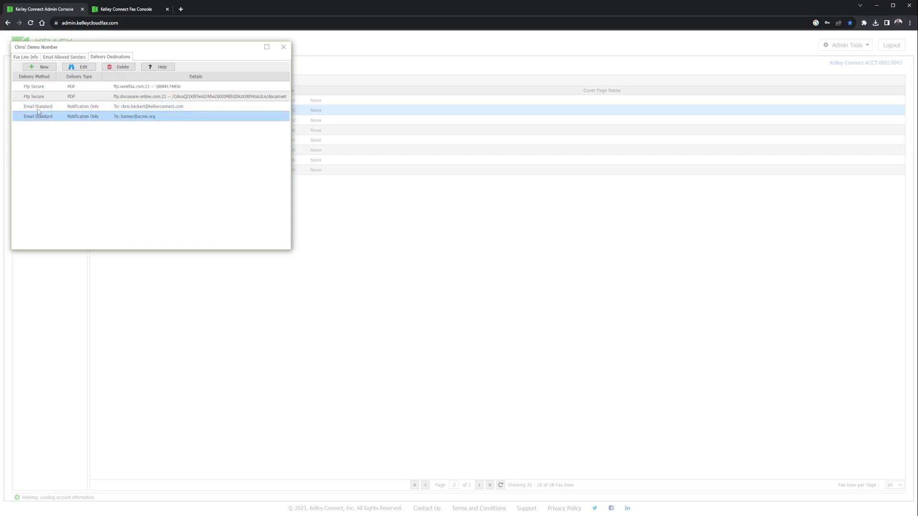
left_click(32, 97)
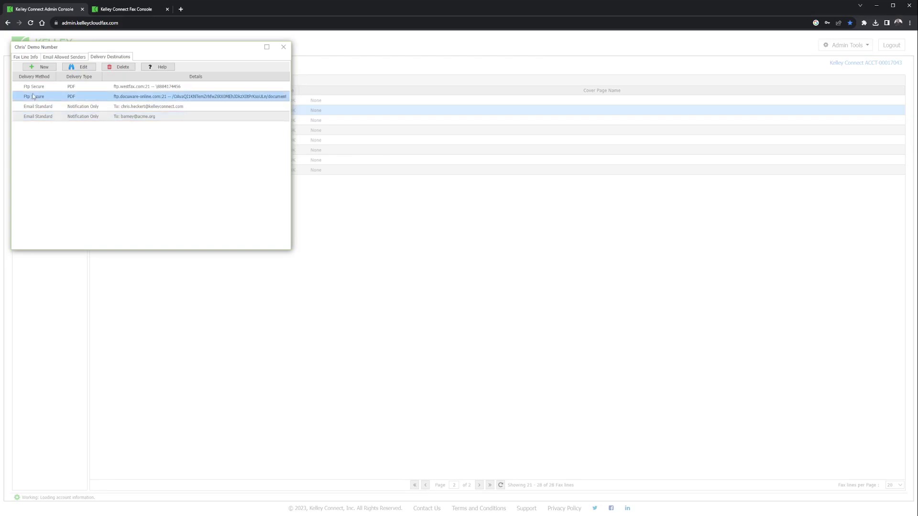
left_click(38, 88)
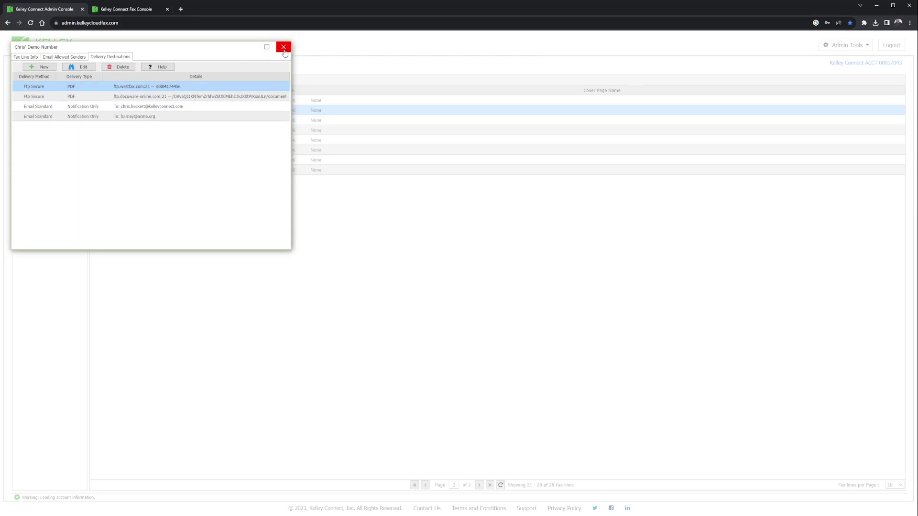
left_click(284, 50)
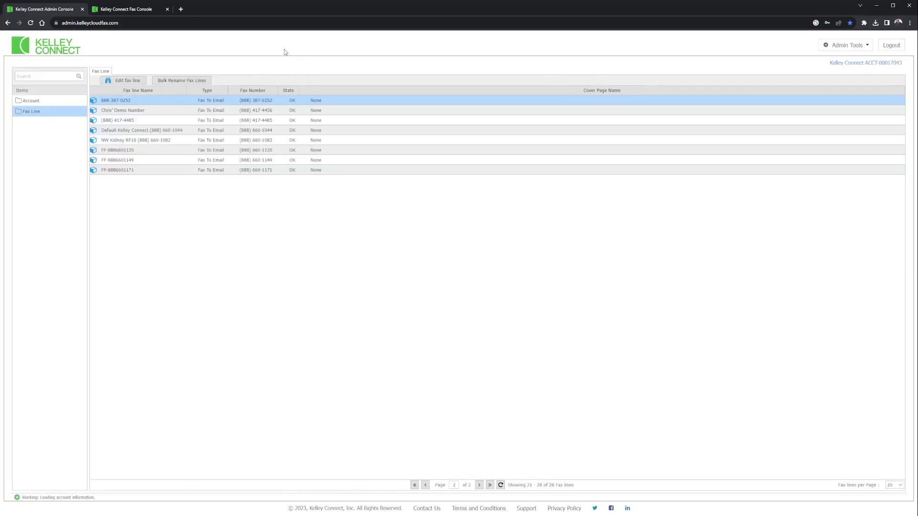
In the Fax Console, add a folder named 'New Folder'.
left_click(126, 10)
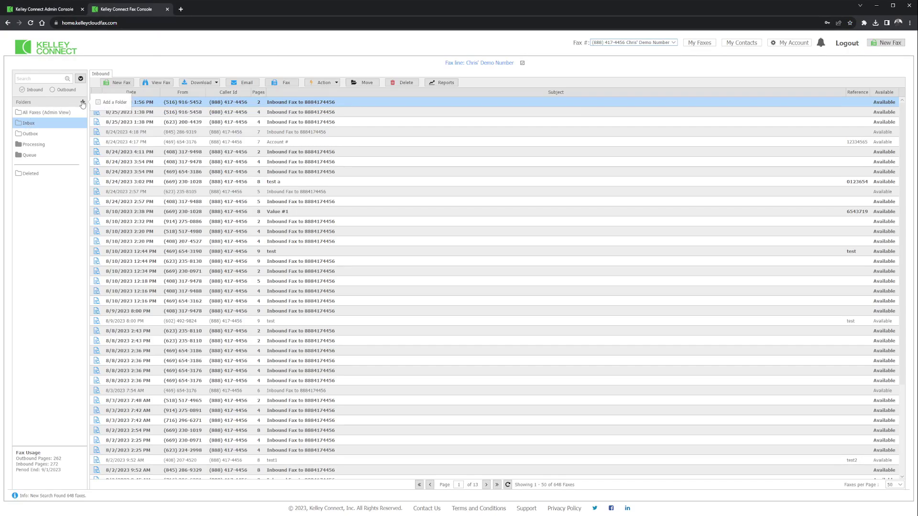
left_click(82, 102)
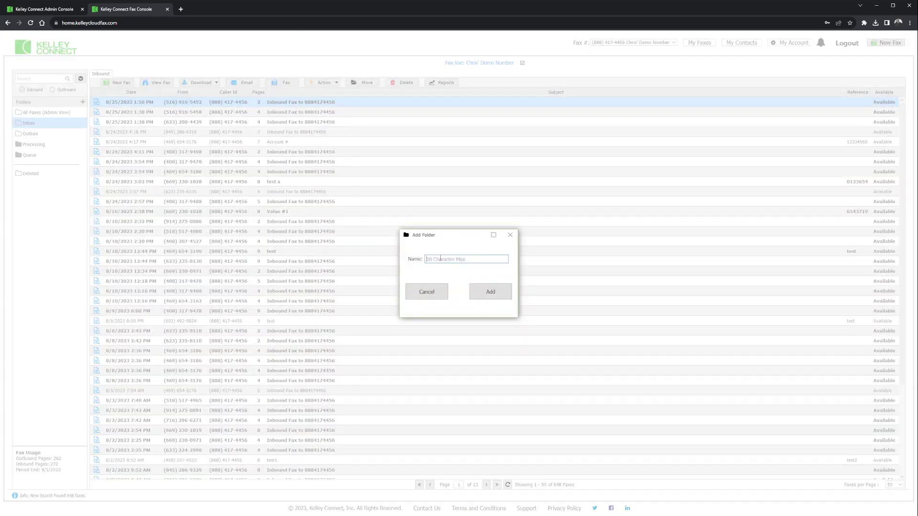
type("New Folder")
left_click(498, 295)
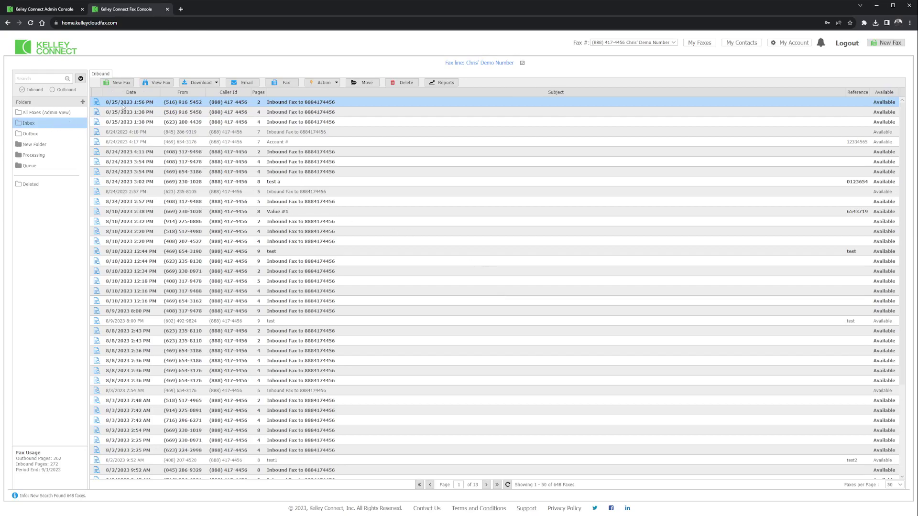
Move the newest inbound fax into New Folder, check All Faxes view, then return it to Inbox.
left_click_drag(131, 103, 33, 145)
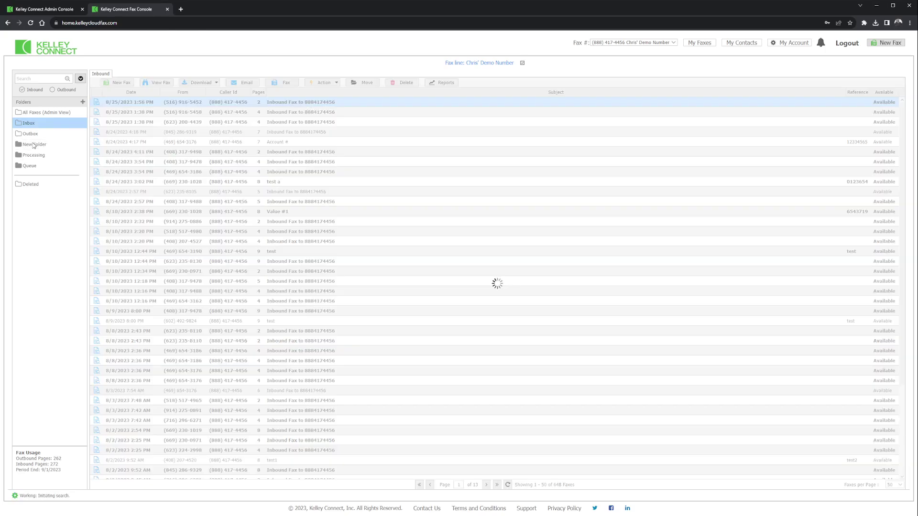
left_click(33, 145)
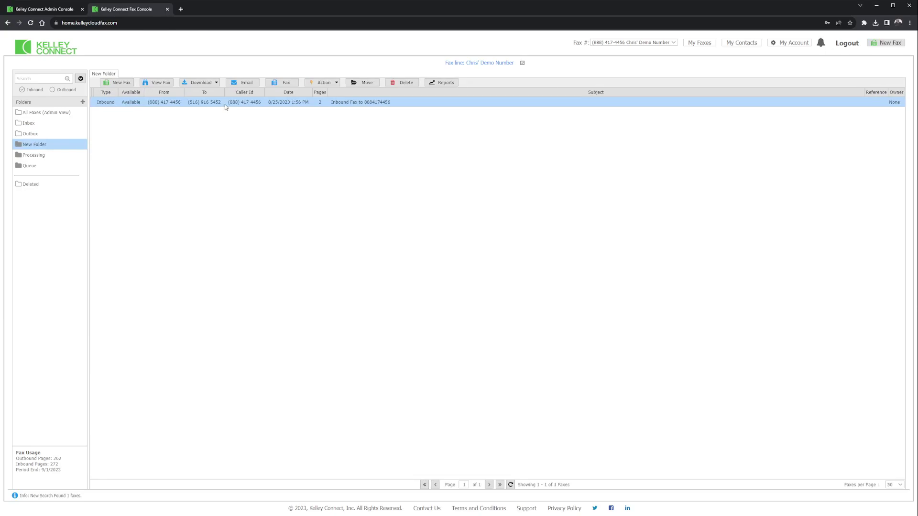
left_click_drag(153, 103, 33, 143)
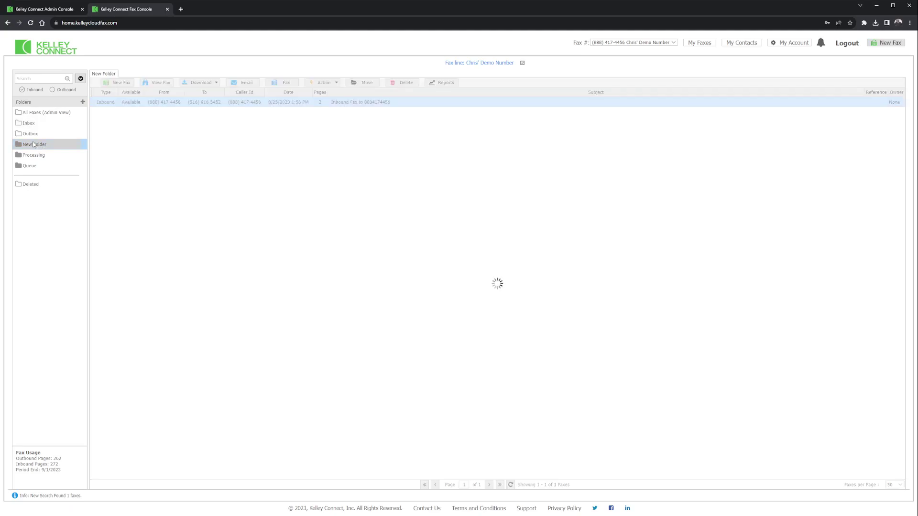
left_click(48, 113)
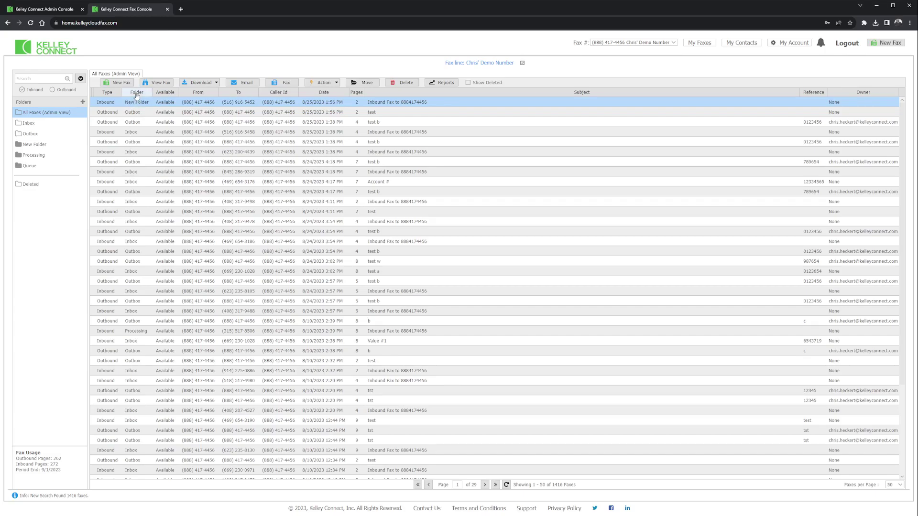
left_click(28, 146)
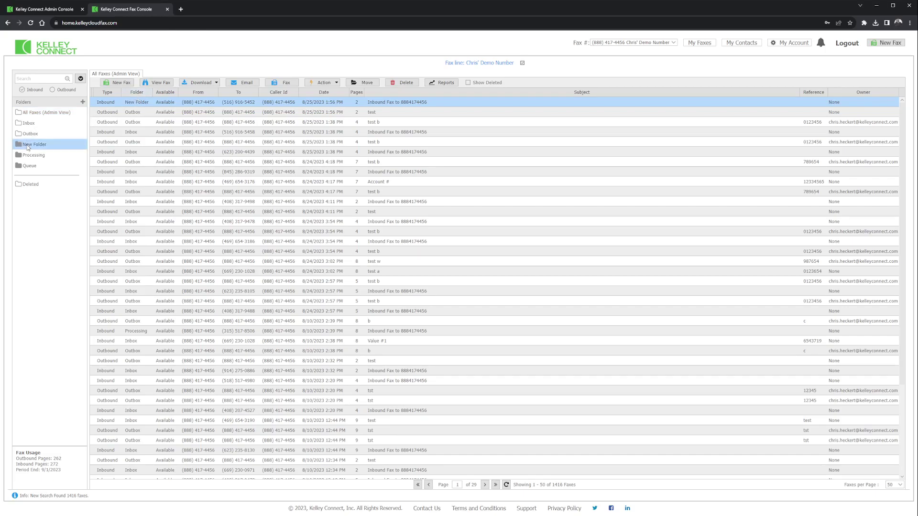
left_click_drag(115, 103, 31, 124)
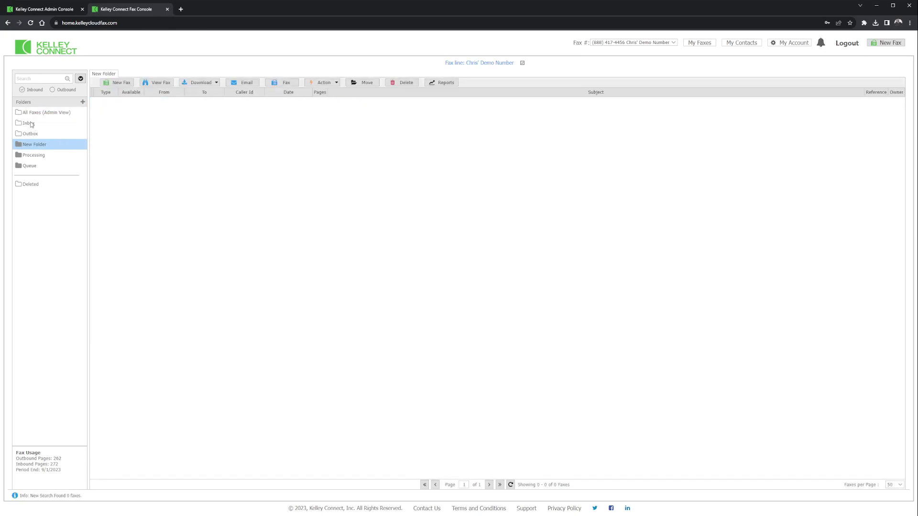
Delete New Folder via its right-click menu and go to the Deleted folder.
right_click(33, 146)
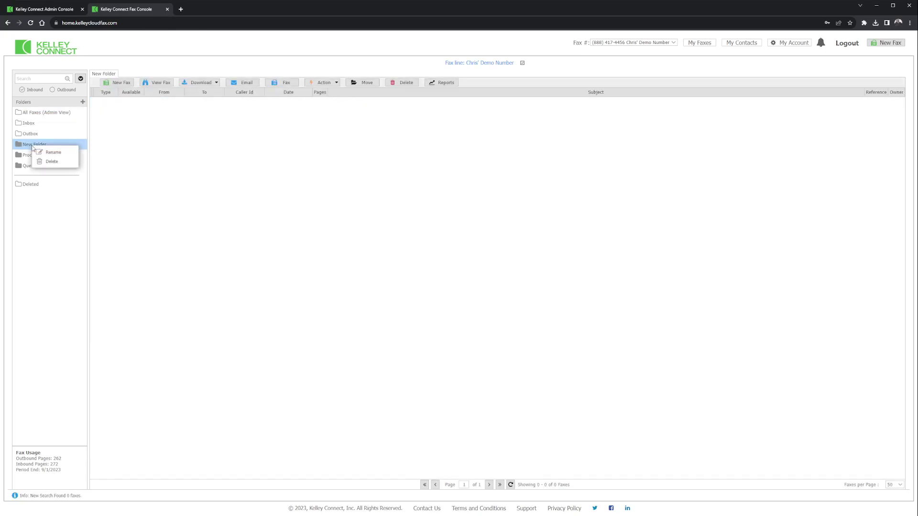
left_click(50, 162)
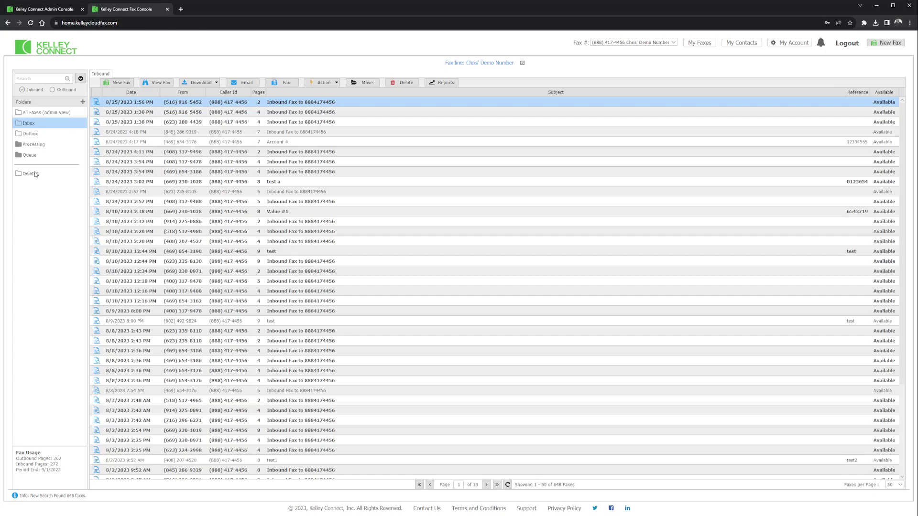
left_click(35, 174)
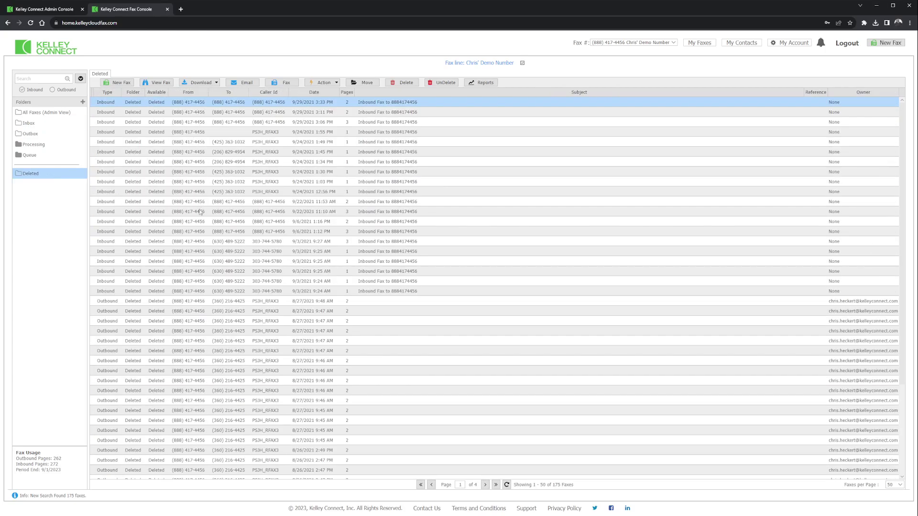
Undelete the 9/3/2021 9:24 AM inbound fax and confirm with Yes.
left_click(309, 304)
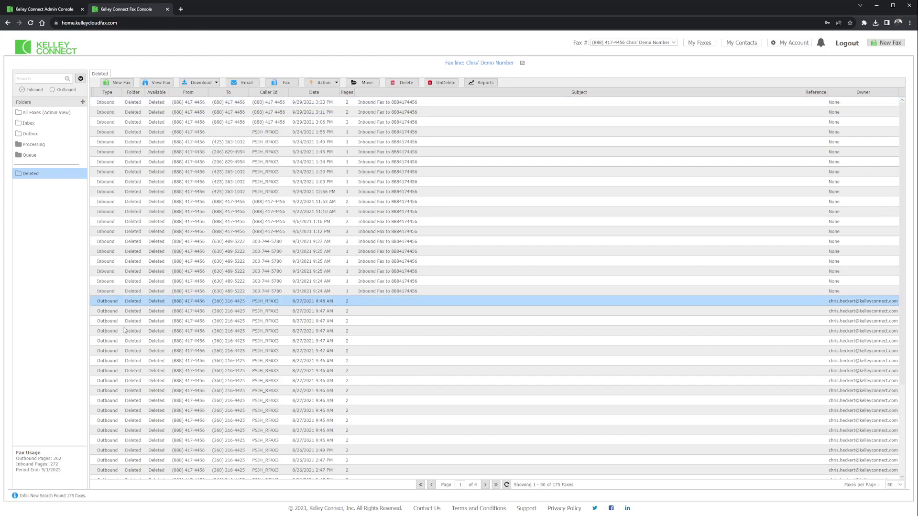
left_click(111, 293)
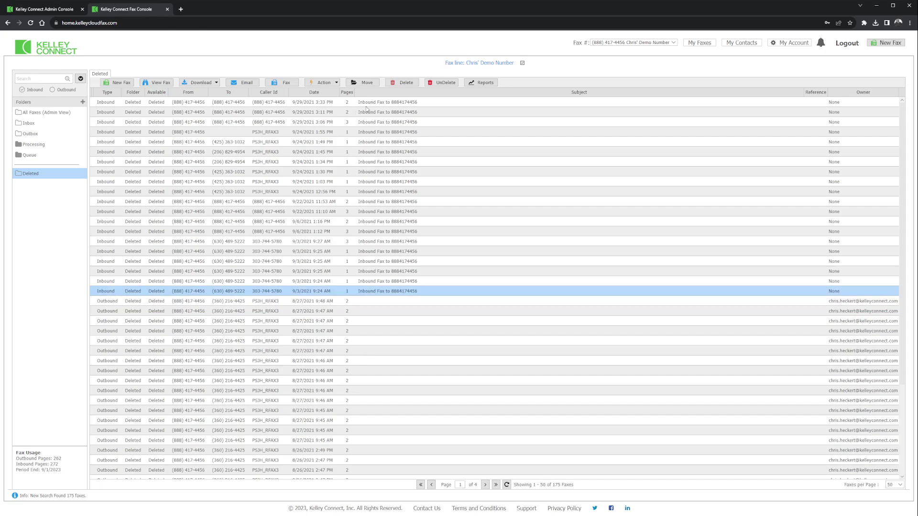
left_click(443, 84)
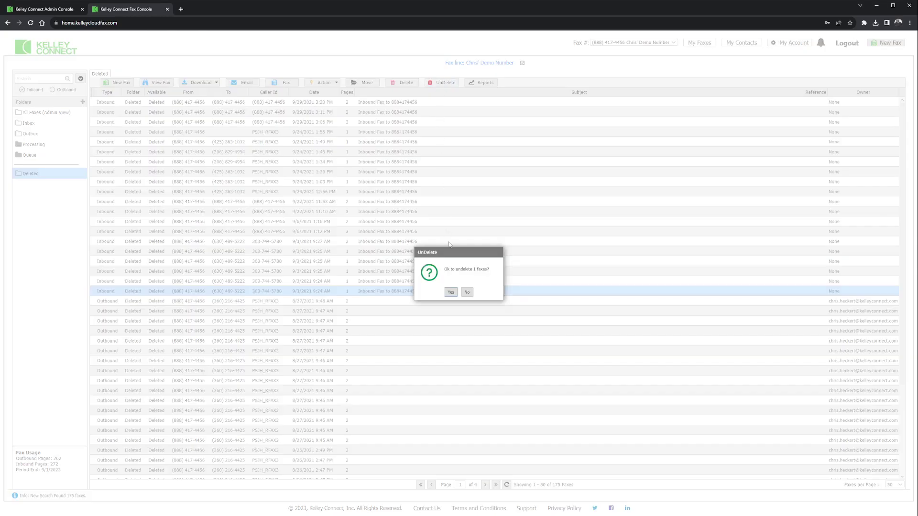
left_click(451, 293)
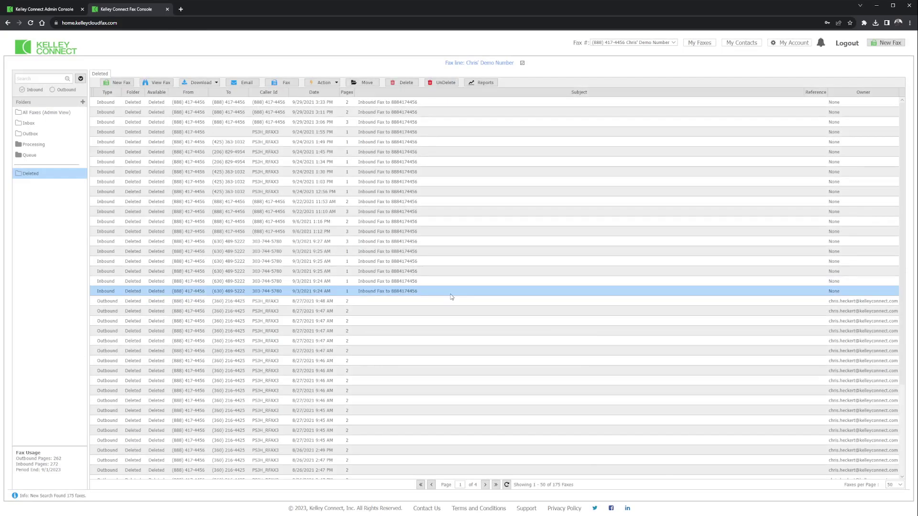